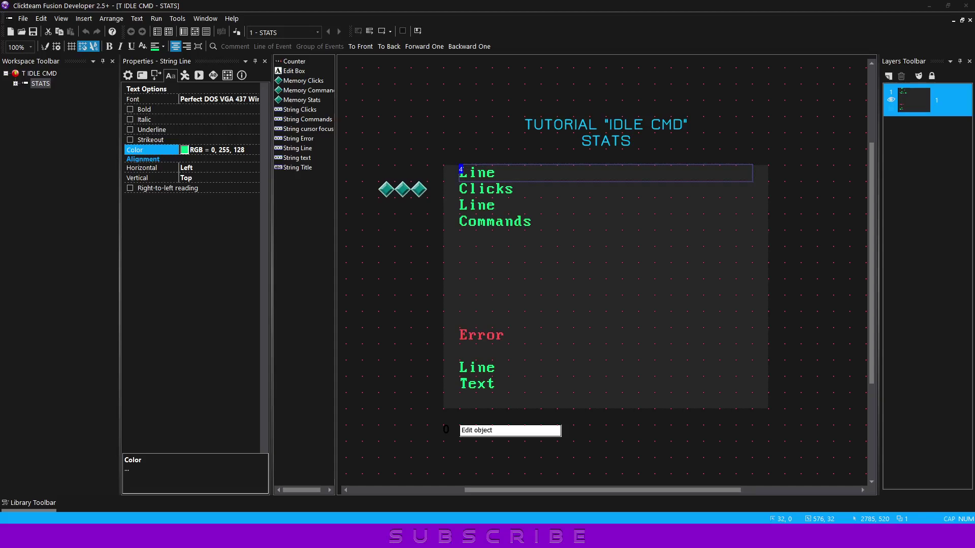
Change the frame's title text from STATS to COLOR.
{"action": "left_click", "coordinate": [574, 290]}
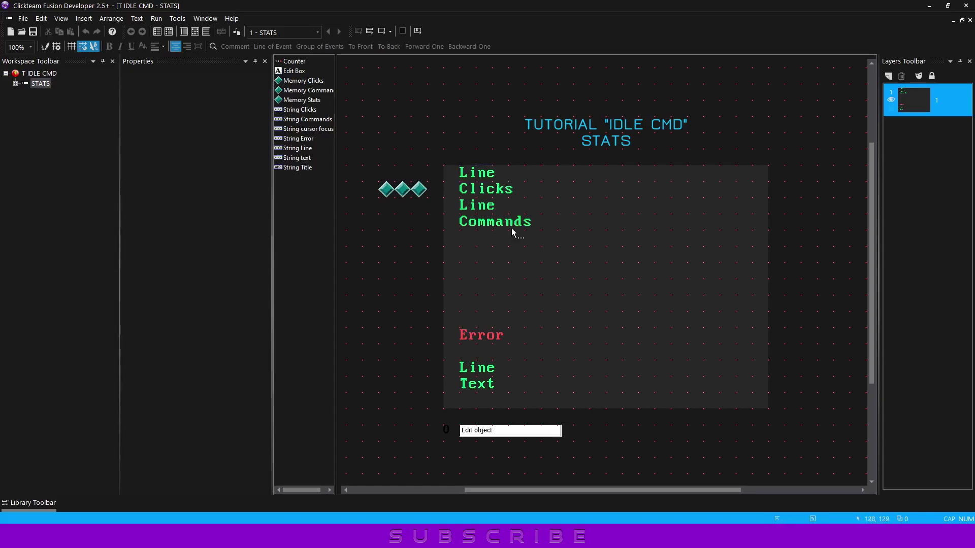
{"action": "double_click", "coordinate": [603, 146]}
{"action": "double_click", "coordinate": [585, 140]}
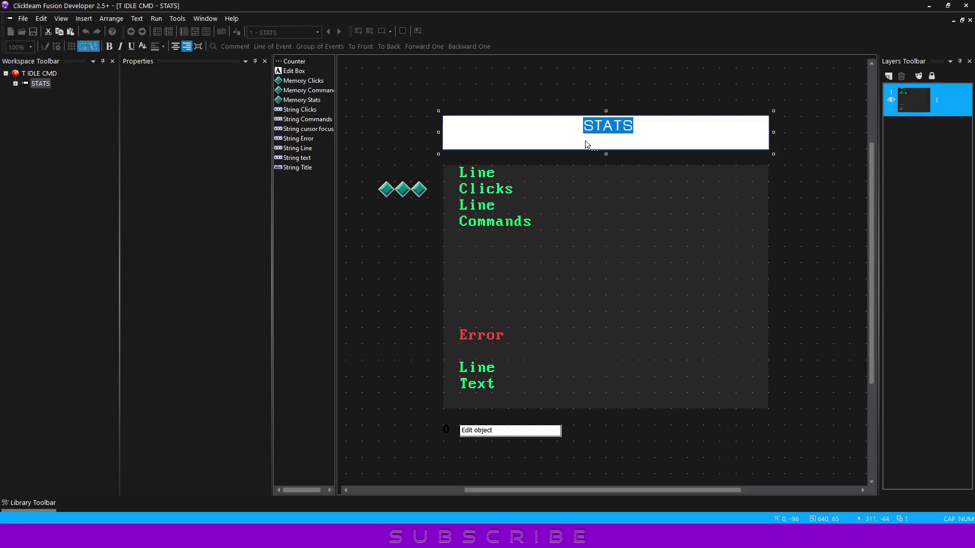
{"action": "type", "text": "COLOR"}
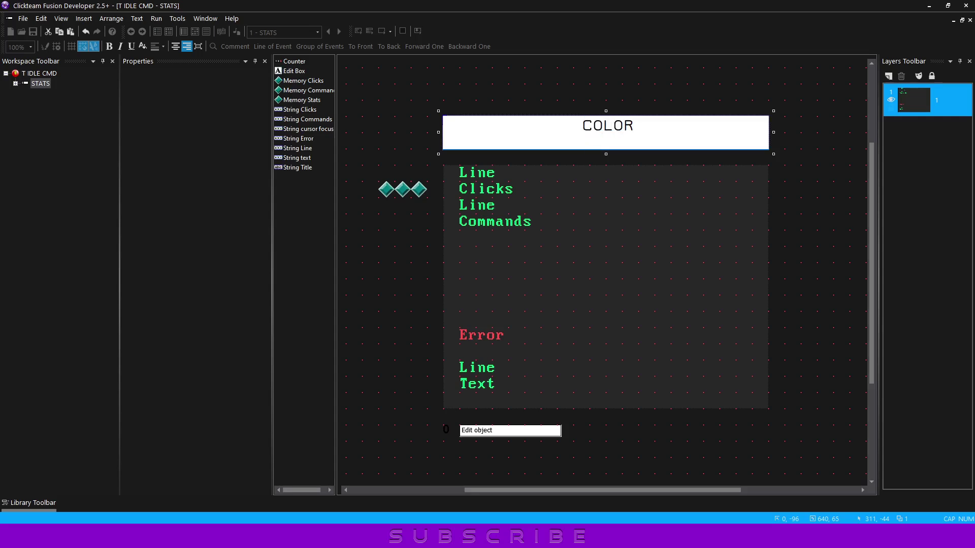
{"action": "left_click", "coordinate": [576, 190]}
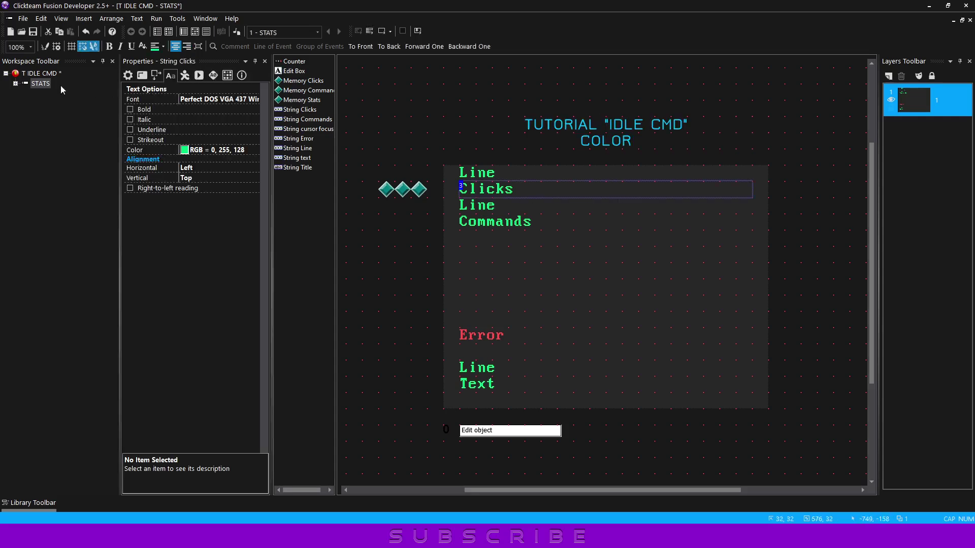
Rename the STATS frame in the Workspace to COLOR.
{"action": "left_click", "coordinate": [43, 86]}
{"action": "left_click", "coordinate": [41, 84]}
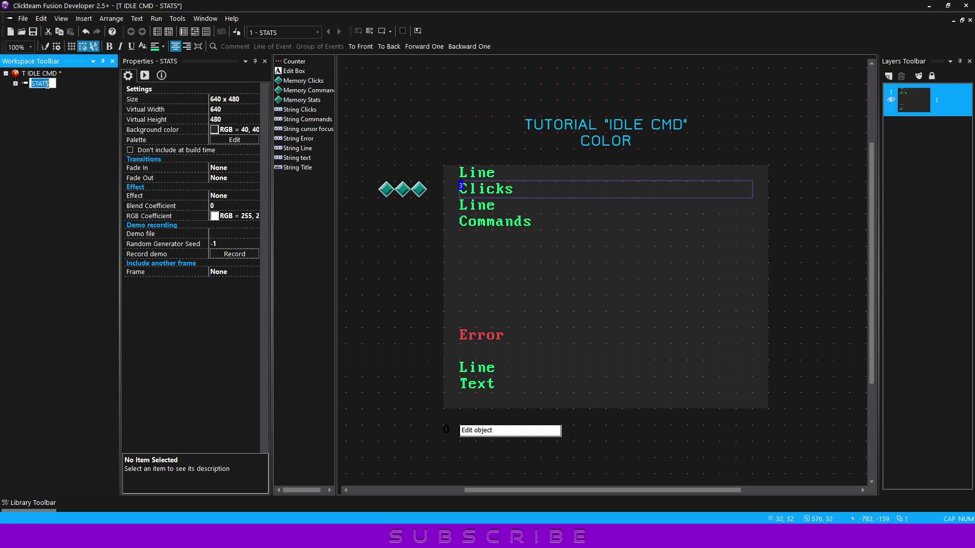
{"action": "type", "text": "COLOR"}
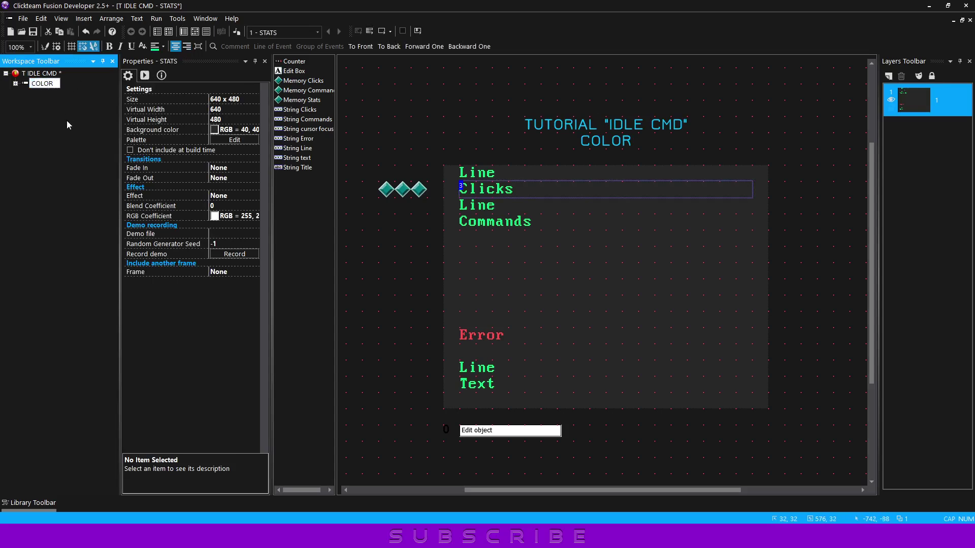
{"action": "left_click", "coordinate": [66, 120]}
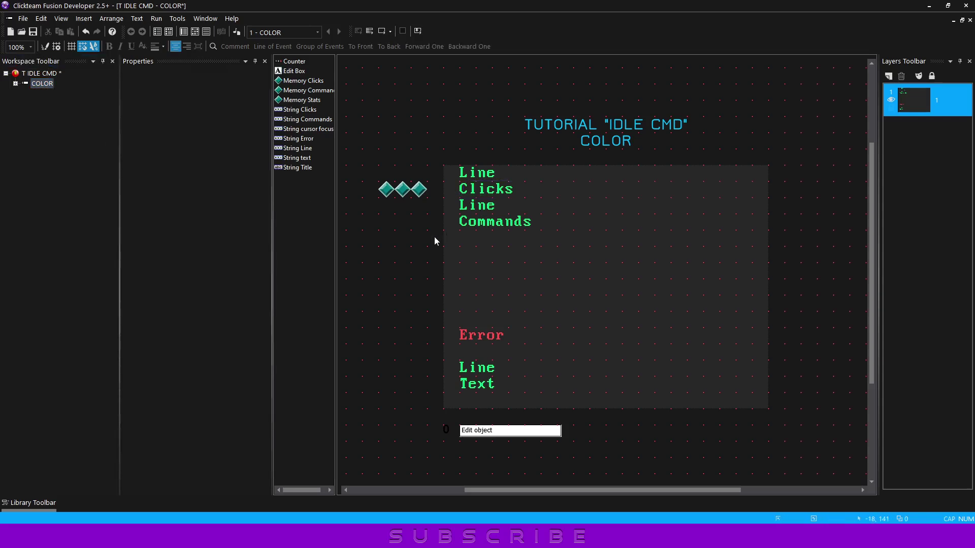
Test-run the game with help and color at the console, close it, and open the Event Editor.
{"action": "key", "text": "F7"}
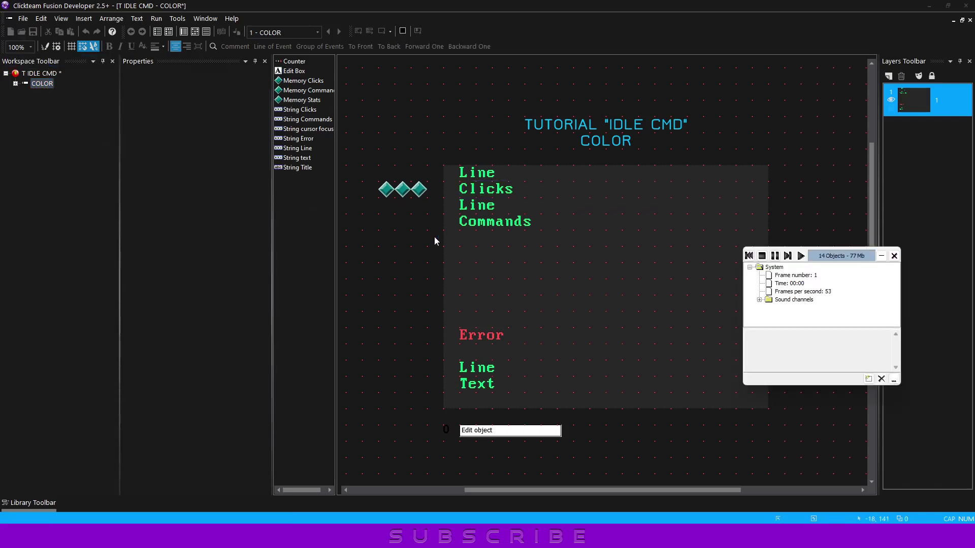
{"action": "type", "text": "he"}
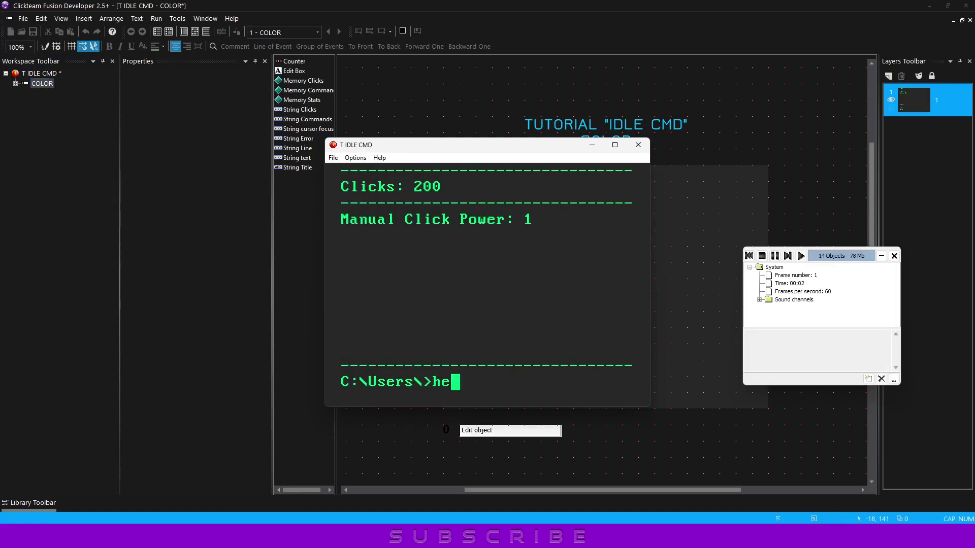
{"action": "type", "text": "lp"}
{"action": "key", "text": "Return"}
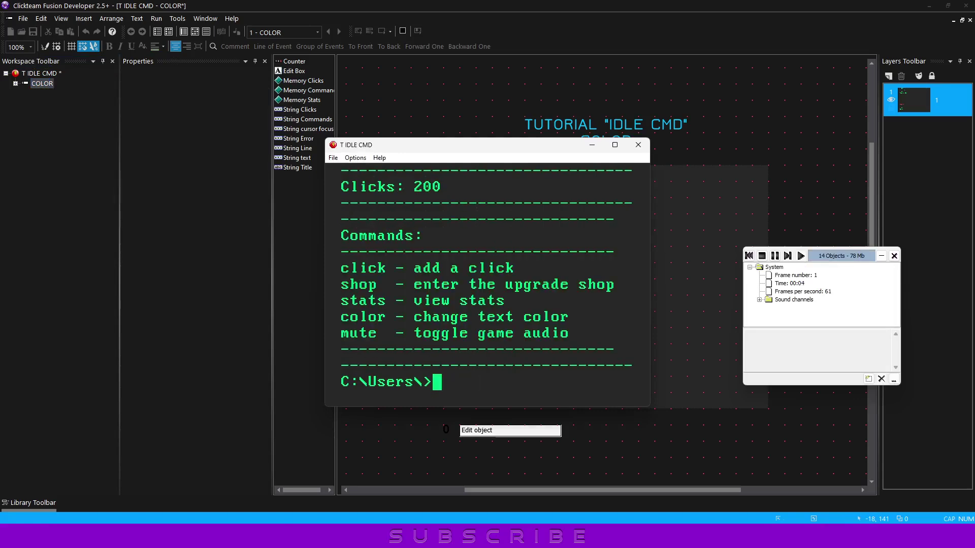
{"action": "type", "text": "color"}
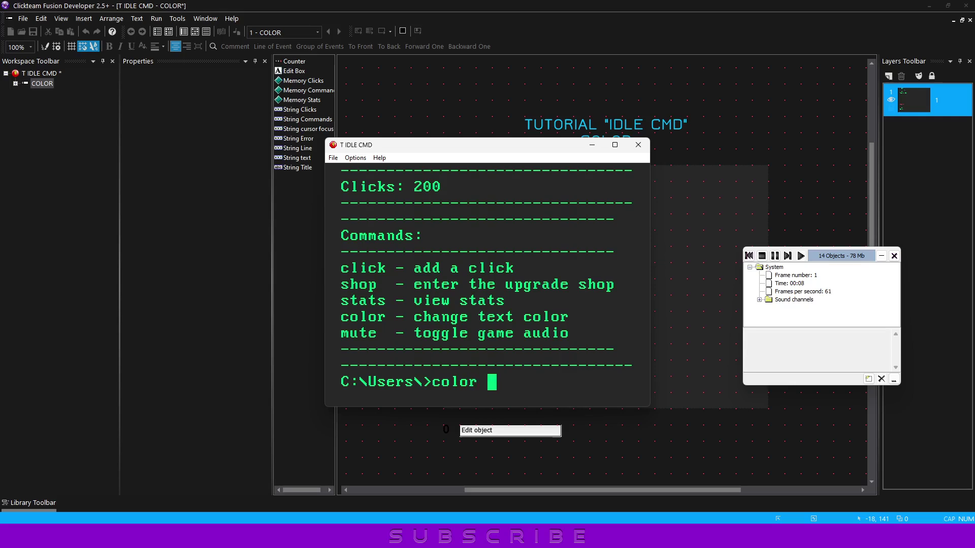
{"action": "type", "text": " nor"}
{"action": "key", "text": "BackSpace"}
{"action": "key", "text": "BackSpace"}
{"action": "type", "text": "t "}
{"action": "type", "text": "work "}
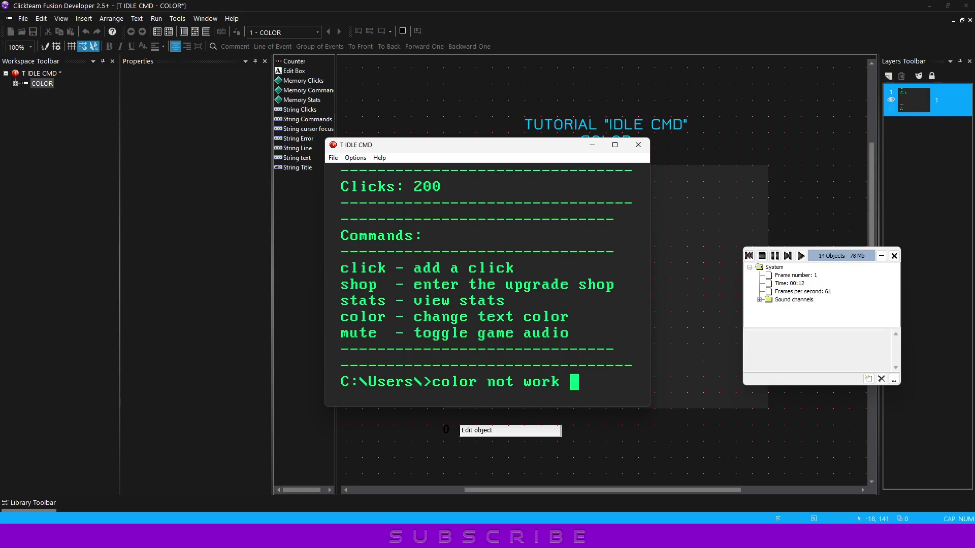
{"action": "type", "text": "enter"}
{"action": "type", "text": "????"}
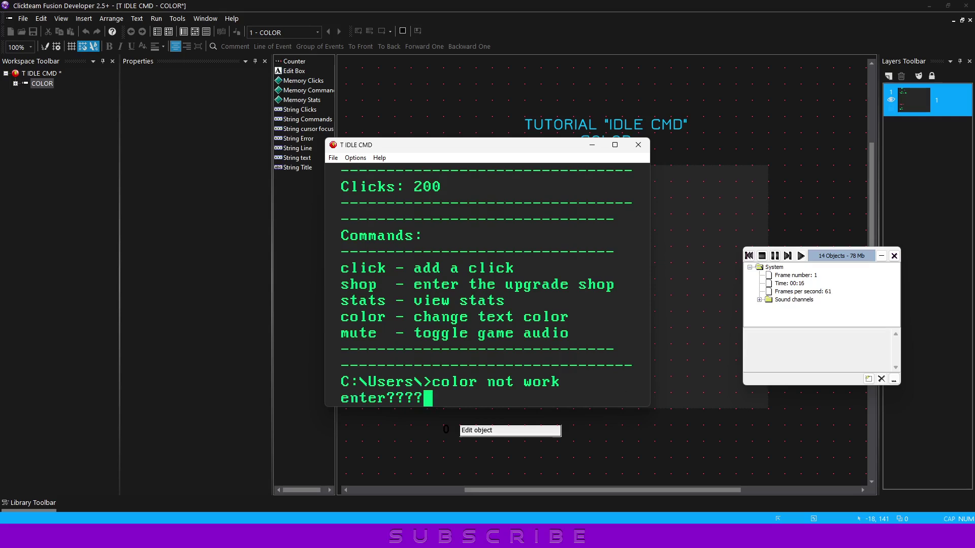
{"action": "type", "text": "?????????"}
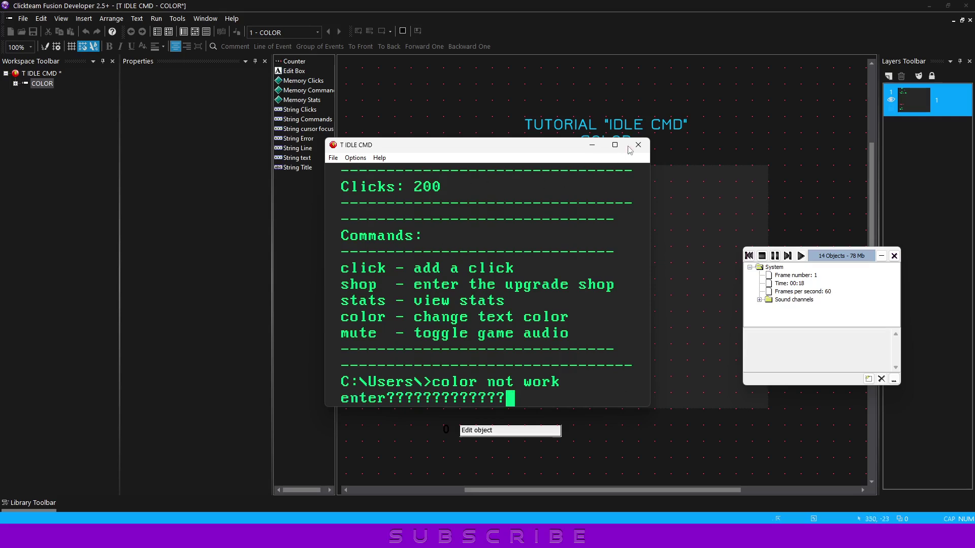
{"action": "left_click", "coordinate": [638, 144]}
{"action": "left_click", "coordinate": [204, 33]}
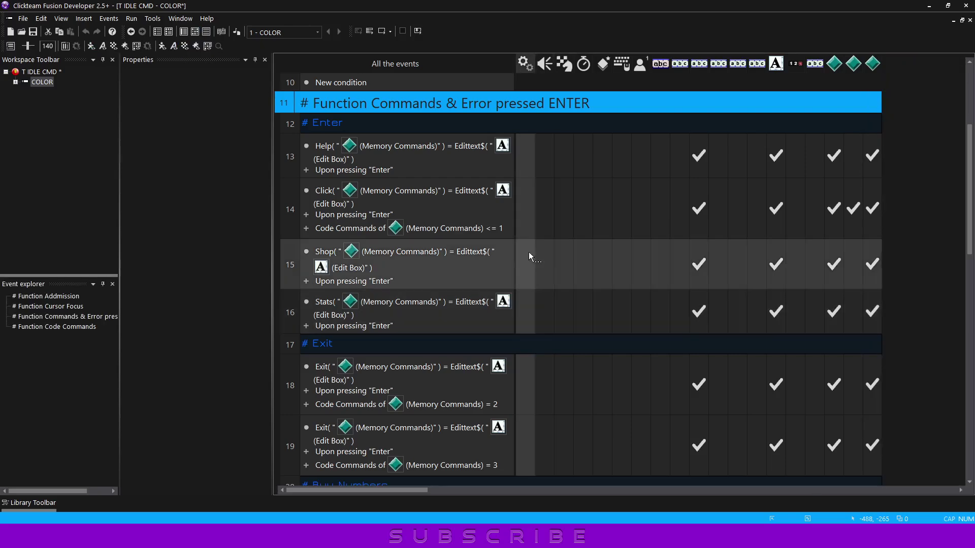
Deactivate Error events 24 and 25 in the event list.
{"action": "scroll", "coordinate": [529, 252], "scroll_direction": "down", "scroll_amount": 1}
{"action": "scroll", "coordinate": [529, 251], "scroll_direction": "up", "scroll_amount": 3}
{"action": "scroll", "coordinate": [365, 226], "scroll_direction": "down", "scroll_amount": 5}
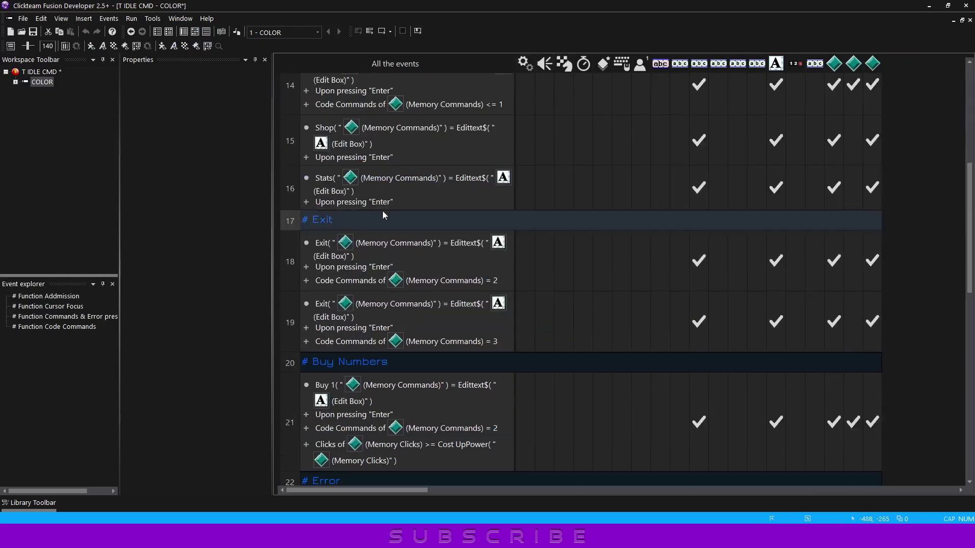
{"action": "scroll", "coordinate": [382, 211], "scroll_direction": "down", "scroll_amount": 3}
{"action": "scroll", "coordinate": [387, 158], "scroll_direction": "down", "scroll_amount": 2}
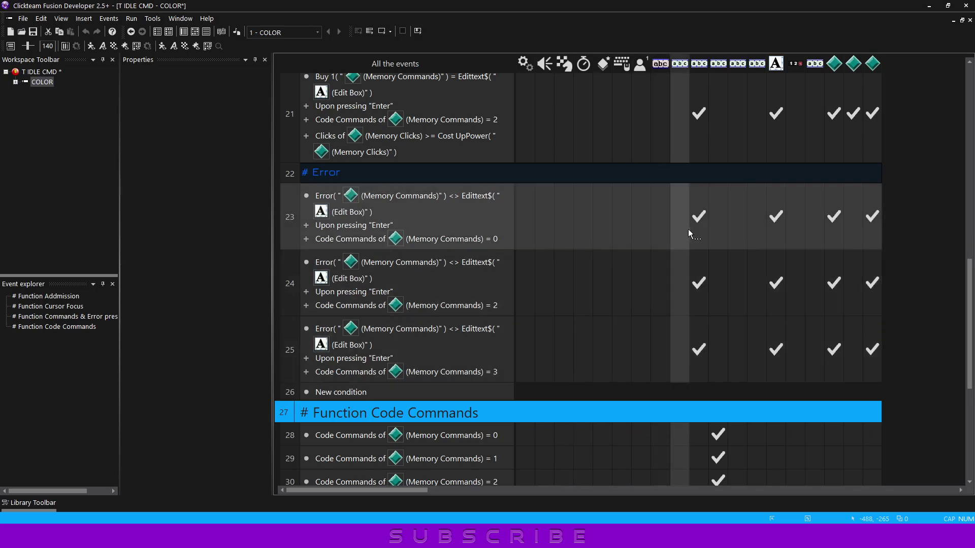
{"action": "mouse_move", "coordinate": [695, 308]}
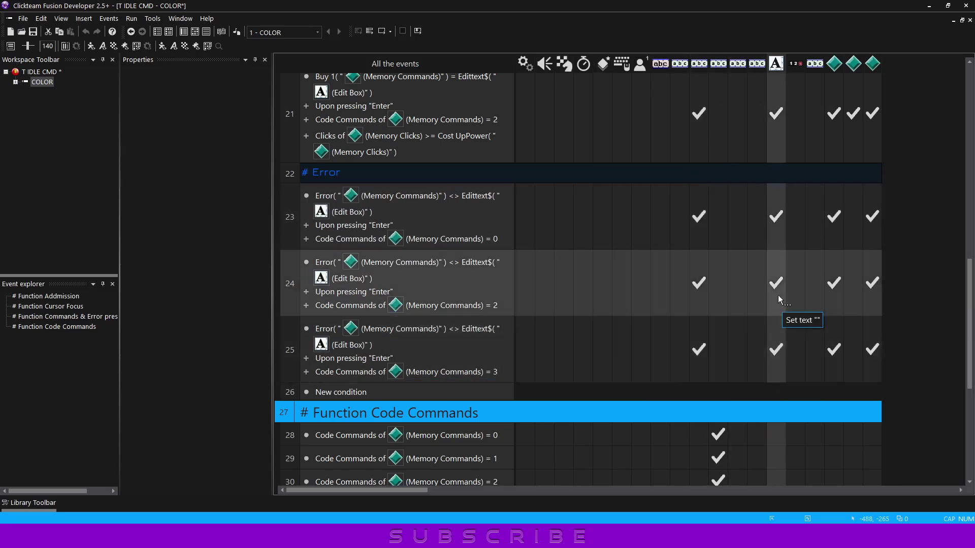
{"action": "mouse_move", "coordinate": [833, 227]}
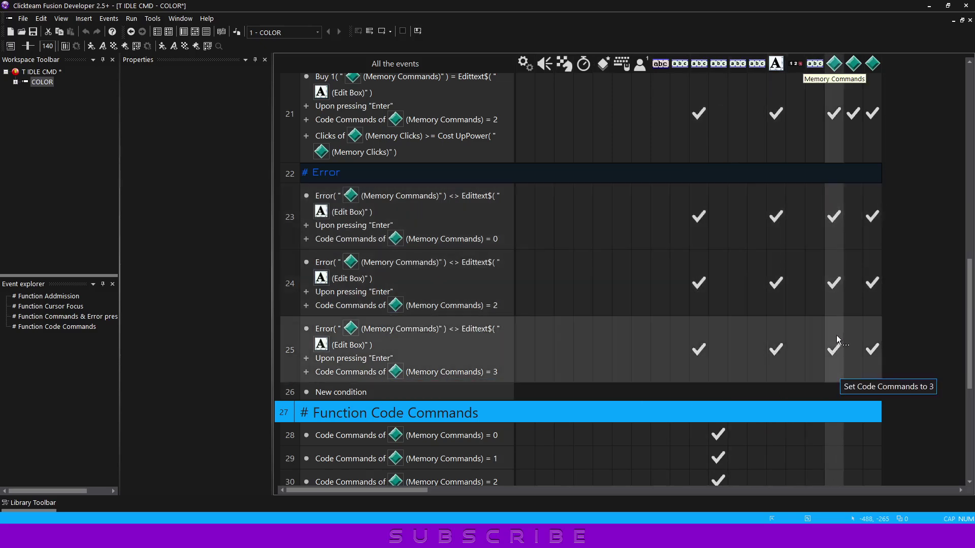
{"action": "mouse_move", "coordinate": [869, 320]}
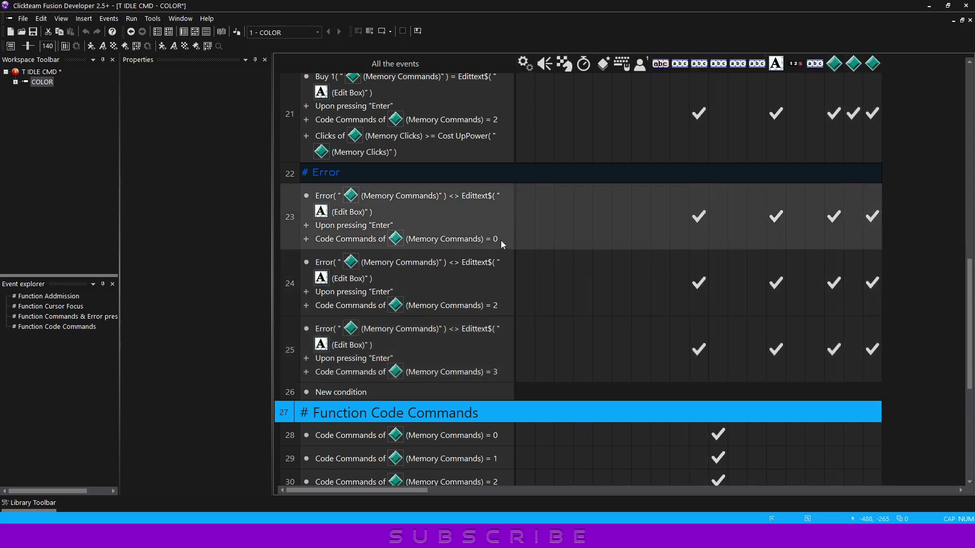
{"action": "right_click", "coordinate": [283, 284]}
{"action": "left_click", "coordinate": [298, 348]}
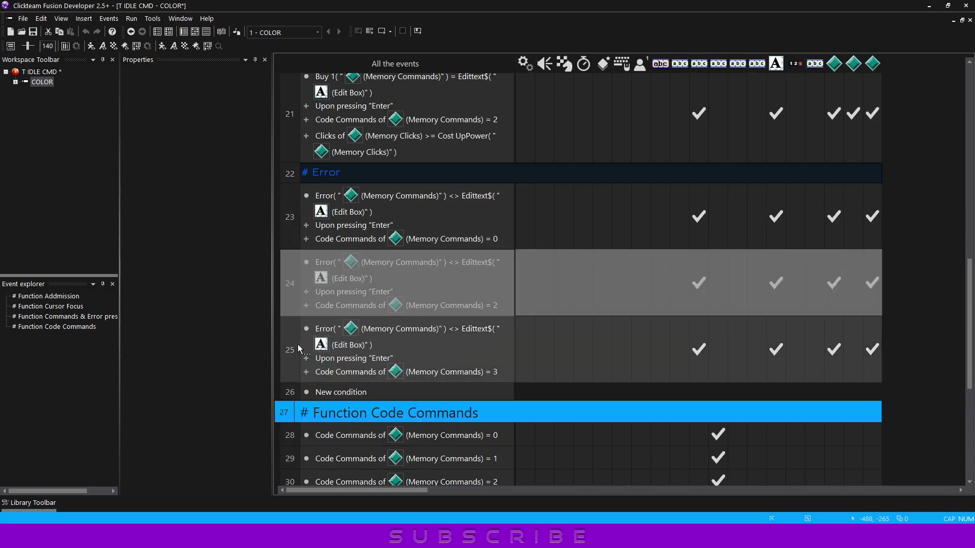
{"action": "right_click", "coordinate": [298, 349]}
{"action": "left_click", "coordinate": [356, 390]}
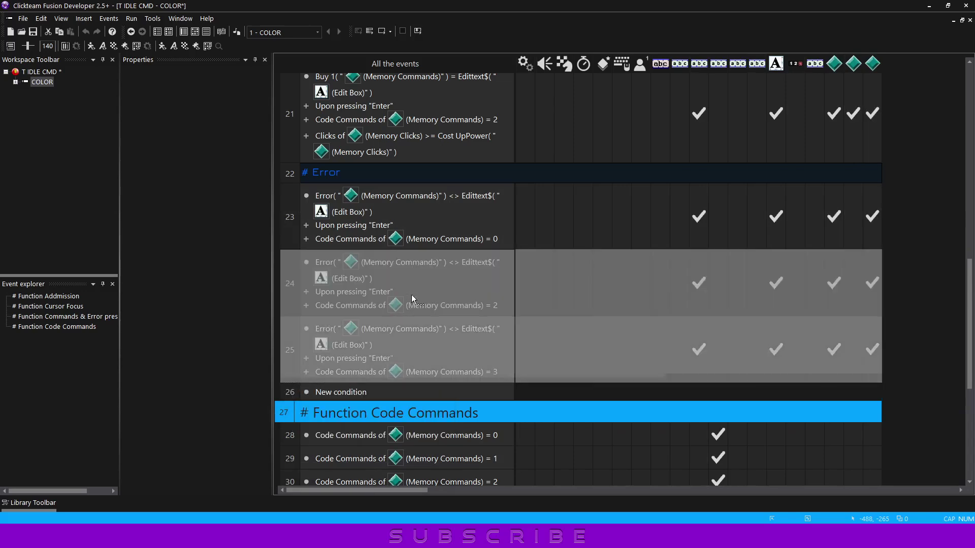
Delete event 23's Code Commands = 0 condition and run the frame again.
{"action": "right_click", "coordinate": [343, 239]}
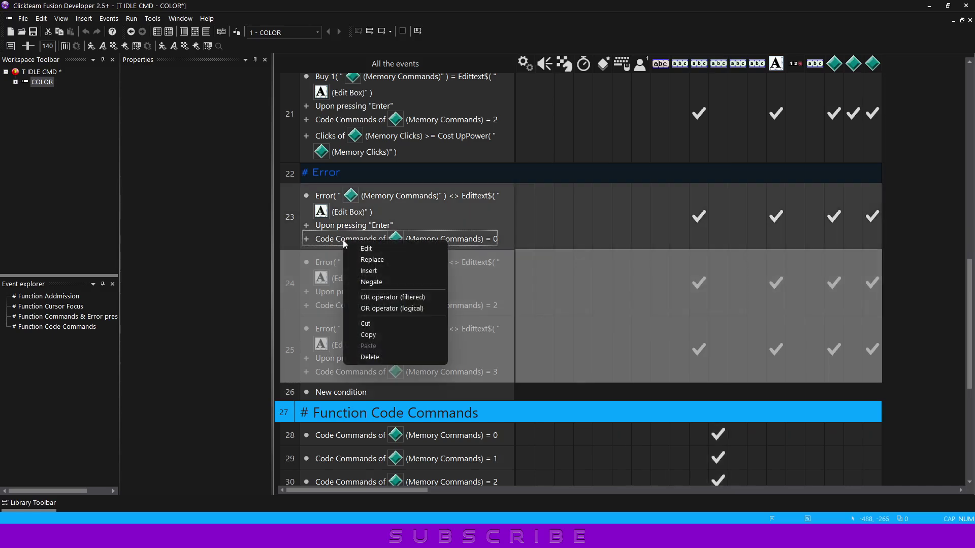
{"action": "left_click", "coordinate": [367, 324]}
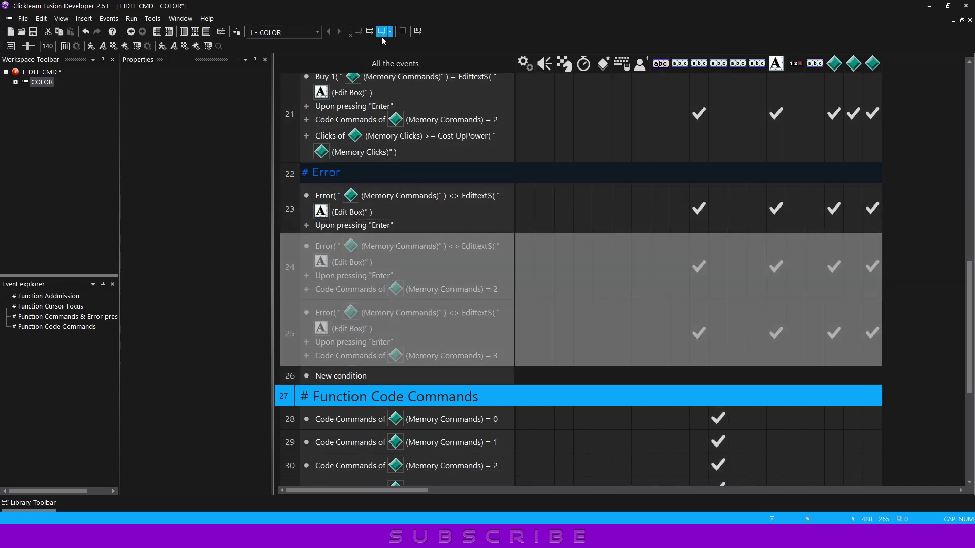
{"action": "left_click", "coordinate": [382, 34]}
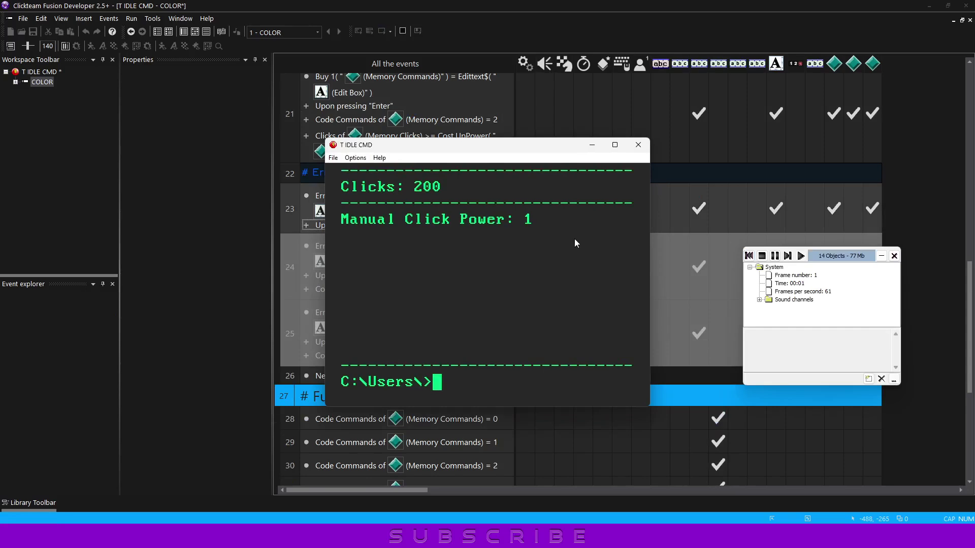
Enter sda, help and color at the game prompt, confirm color is rejected, then close the game.
{"action": "type", "text": "sda"}
{"action": "key", "text": "Return"}
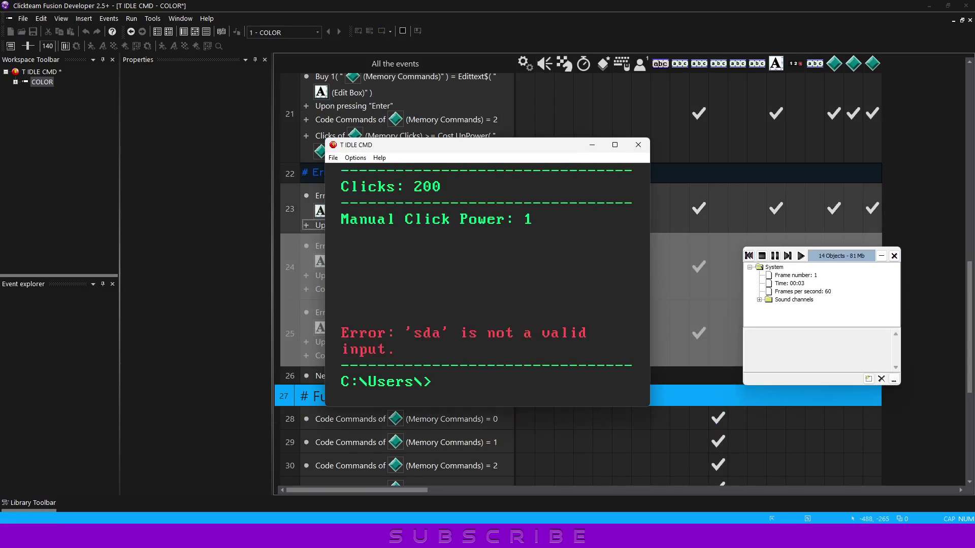
{"action": "type", "text": "help"}
{"action": "key", "text": "Return"}
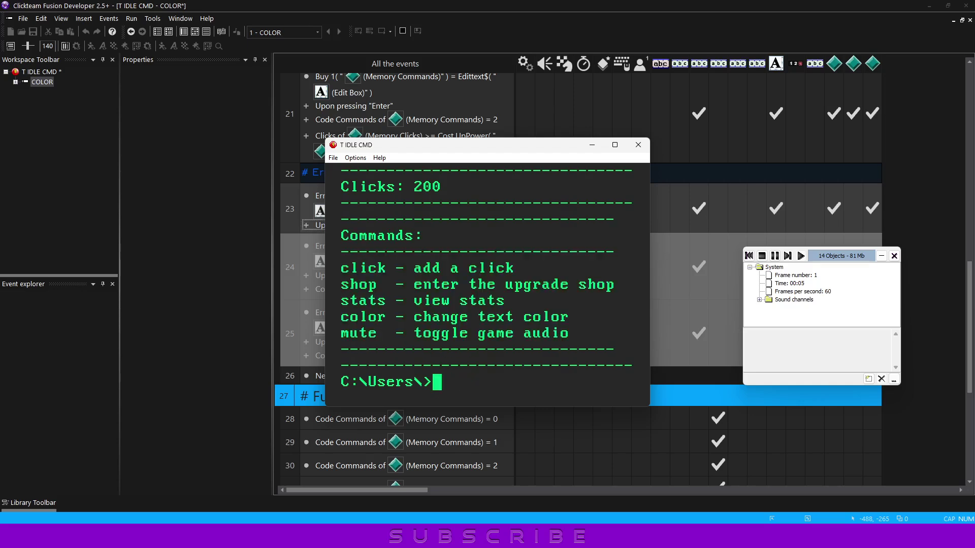
{"action": "type", "text": "cocl"}
{"action": "key", "text": "BackSpace"}
{"action": "key", "text": "BackSpace"}
{"action": "key", "text": "BackSpace"}
{"action": "type", "text": "olo"}
{"action": "type", "text": "r"}
{"action": "key", "text": "Return"}
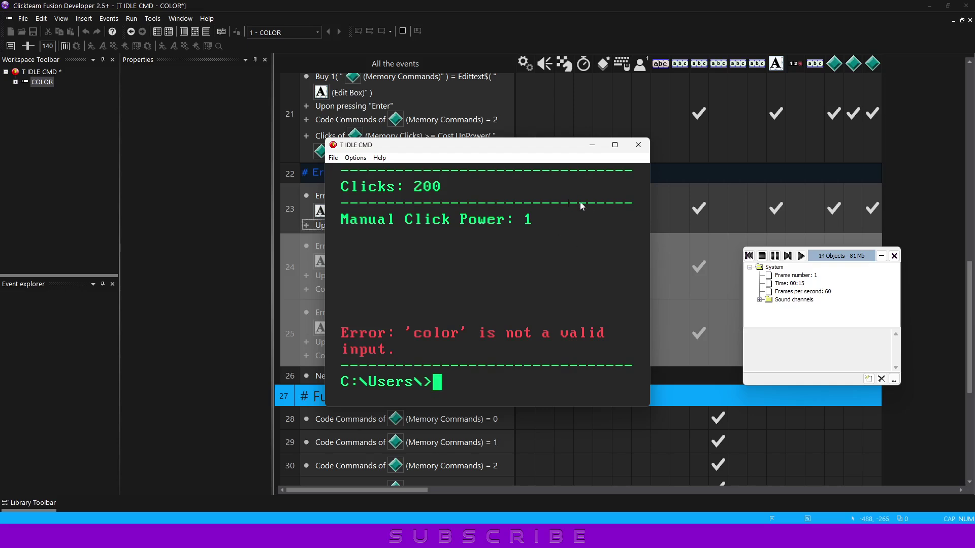
{"action": "left_click", "coordinate": [638, 145]}
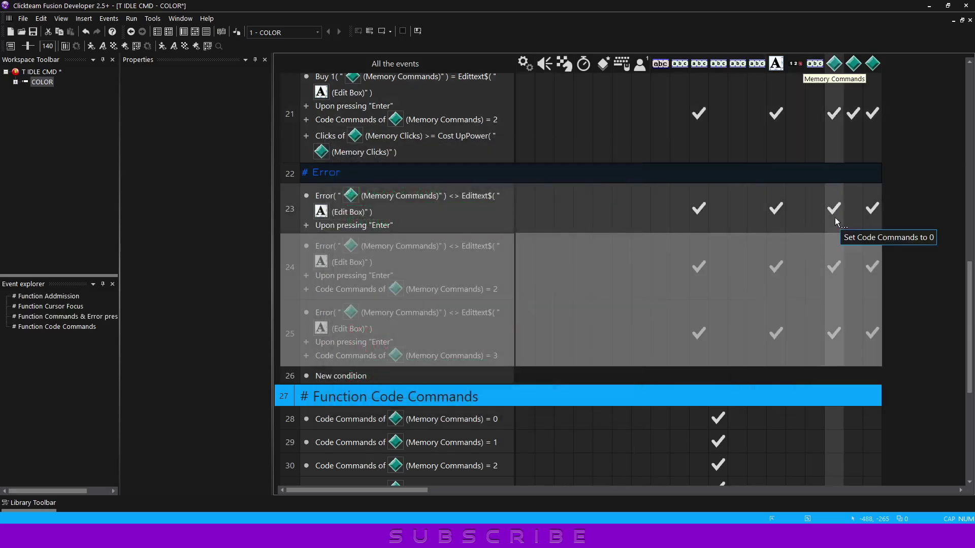
Delete the Memory Commands action from event 23 that sets Code Commands to 0.
{"action": "left_click", "coordinate": [833, 208]}
{"action": "key", "text": "Delete"}
{"action": "key", "text": "Left"}
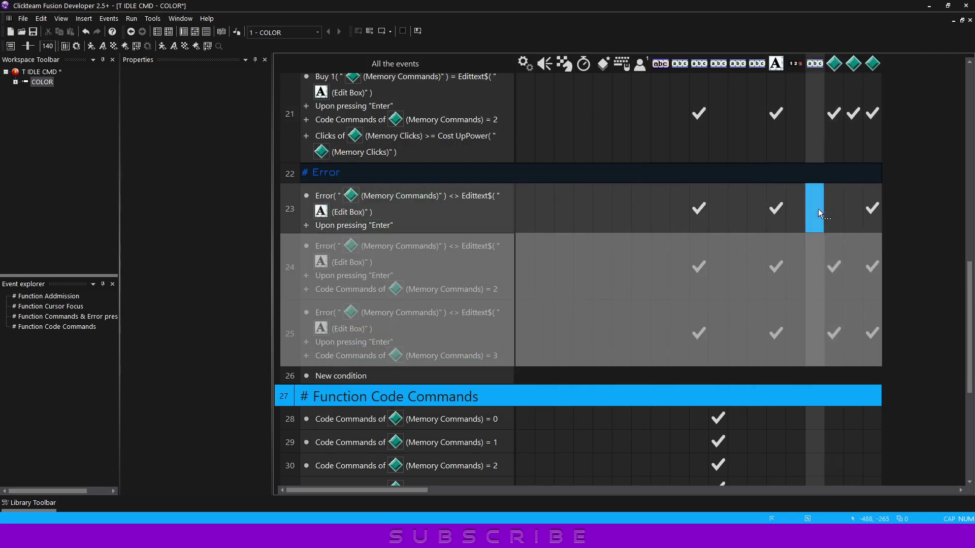
Test-run the game with help and color, then close it.
{"action": "left_click", "coordinate": [382, 32]}
{"action": "type", "text": "h"}
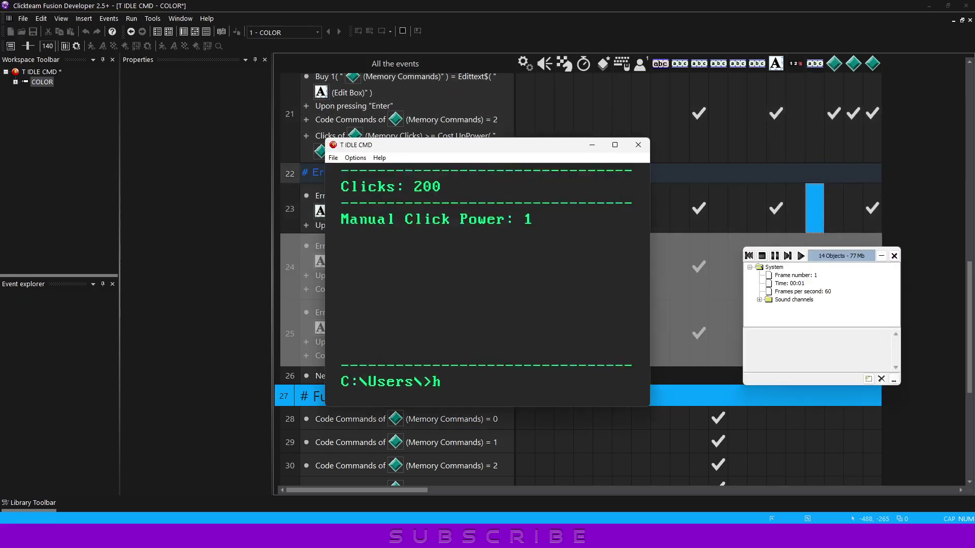
{"action": "type", "text": "elp"}
{"action": "key", "text": "Return"}
{"action": "type", "text": "color"}
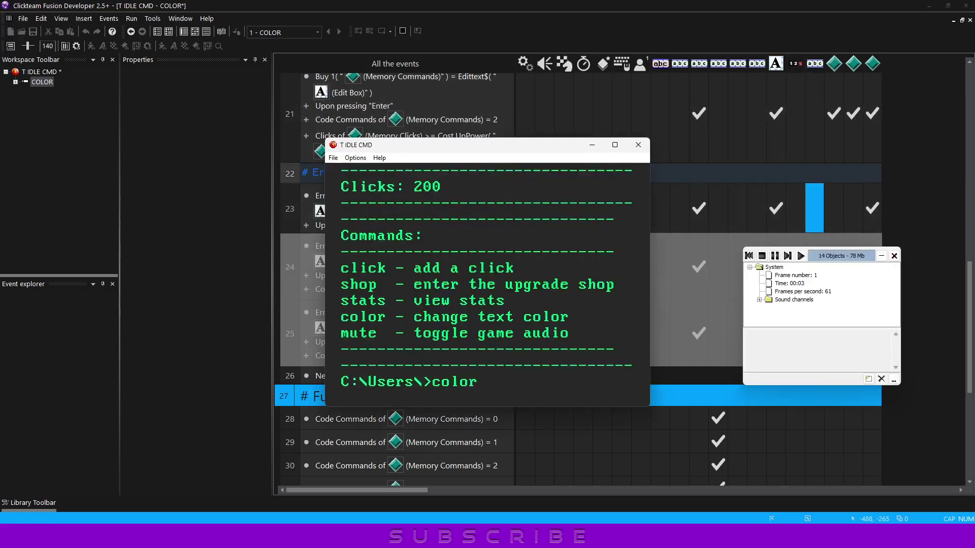
{"action": "key", "text": "Return"}
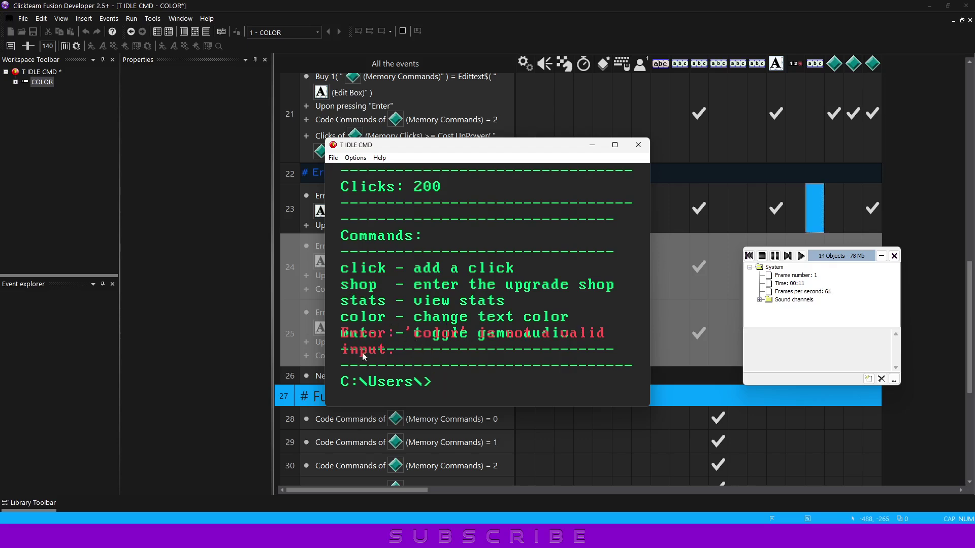
{"action": "left_click", "coordinate": [638, 145]}
Set the T IDLE CMD window size to 640 x 640, resize the frames to match, and open the Frame Editor.
{"action": "left_click", "coordinate": [38, 73]}
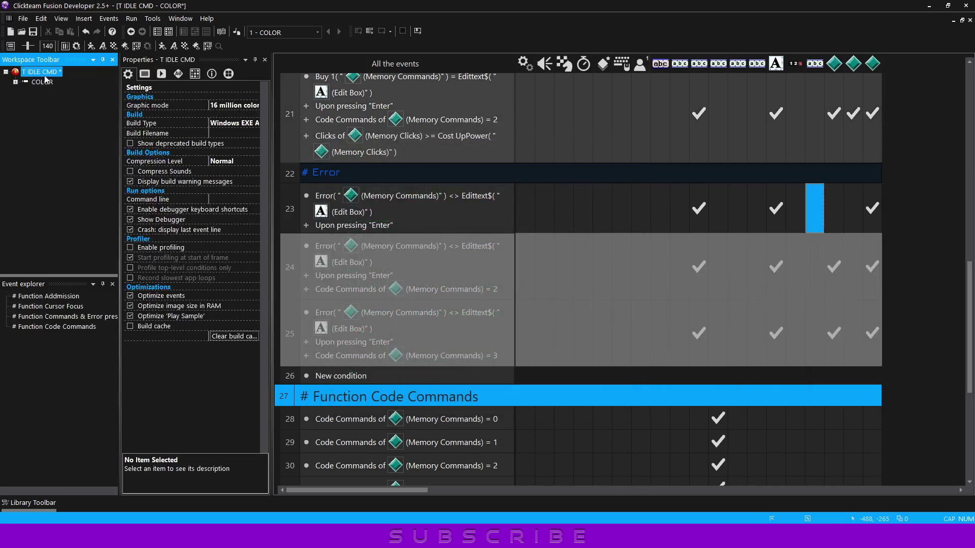
{"action": "left_click", "coordinate": [144, 74]}
{"action": "left_click", "coordinate": [215, 97]}
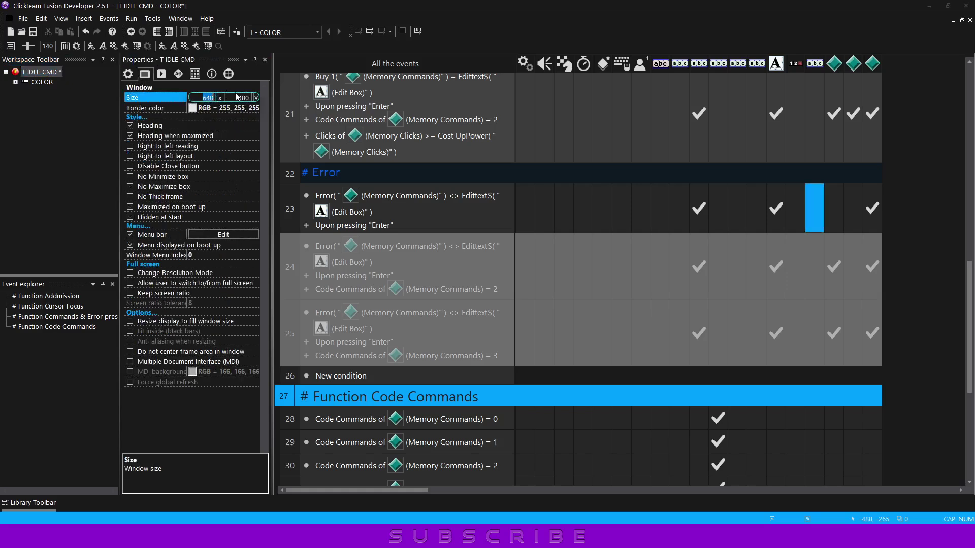
{"action": "left_click", "coordinate": [237, 95]}
{"action": "key", "text": "Return"}
{"action": "left_click", "coordinate": [554, 291]}
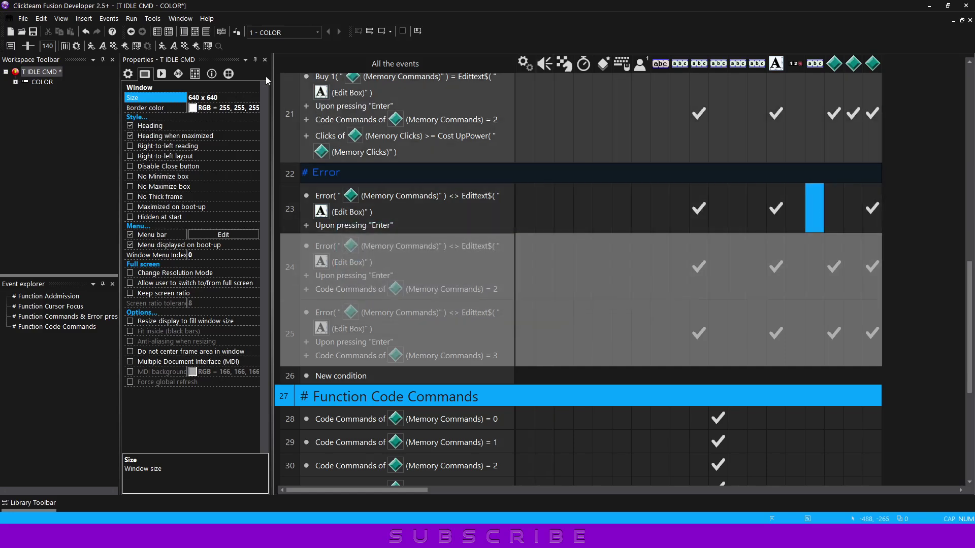
{"action": "left_click", "coordinate": [183, 31]}
Move the Edit Box, Counter and narrowed cursor-focus String outside the frame.
{"action": "scroll", "coordinate": [463, 266], "scroll_direction": "down", "scroll_amount": 3}
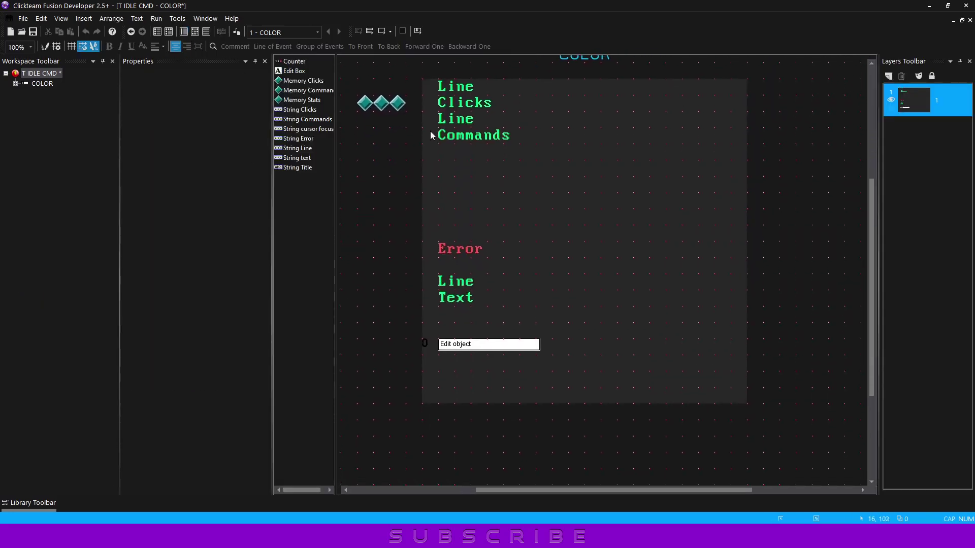
{"action": "scroll", "coordinate": [463, 267], "scroll_direction": "down", "scroll_amount": 2}
{"action": "scroll", "coordinate": [463, 267], "scroll_direction": "down", "scroll_amount": 2}
{"action": "left_click", "coordinate": [465, 262]}
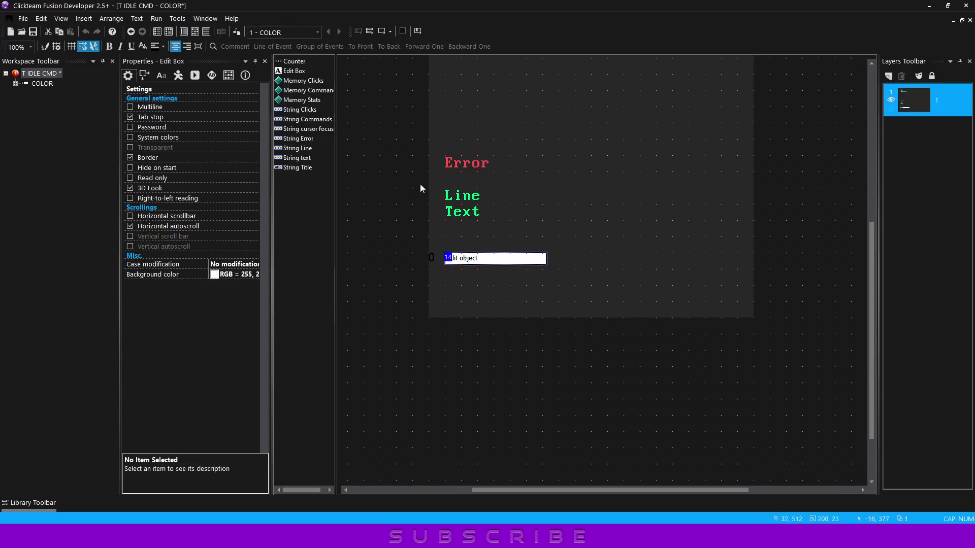
{"action": "left_click_drag", "start_coordinate": [547, 308], "coordinate": [402, 260]}
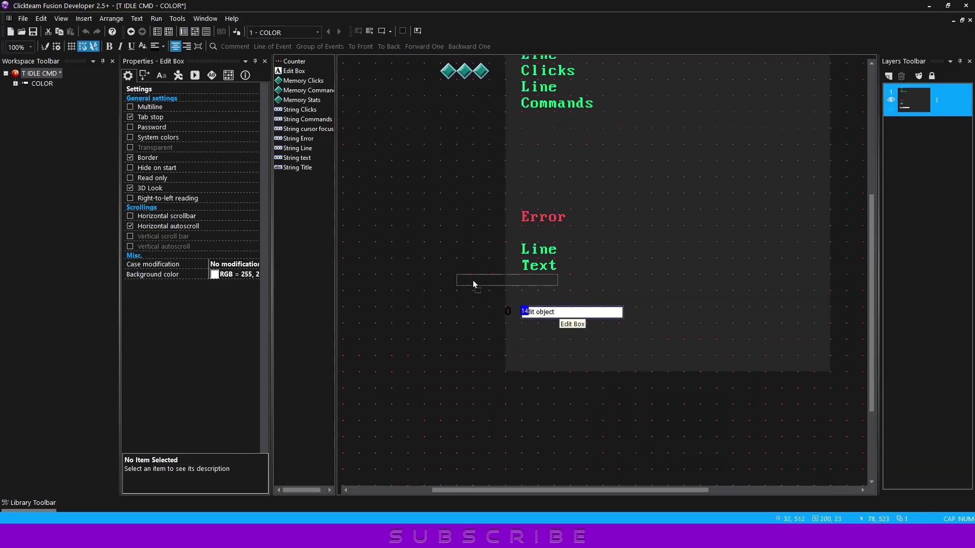
{"action": "left_click", "coordinate": [506, 310]}
{"action": "left_click_drag", "start_coordinate": [426, 301], "coordinate": [378, 279]}
{"action": "left_click", "coordinate": [530, 319]}
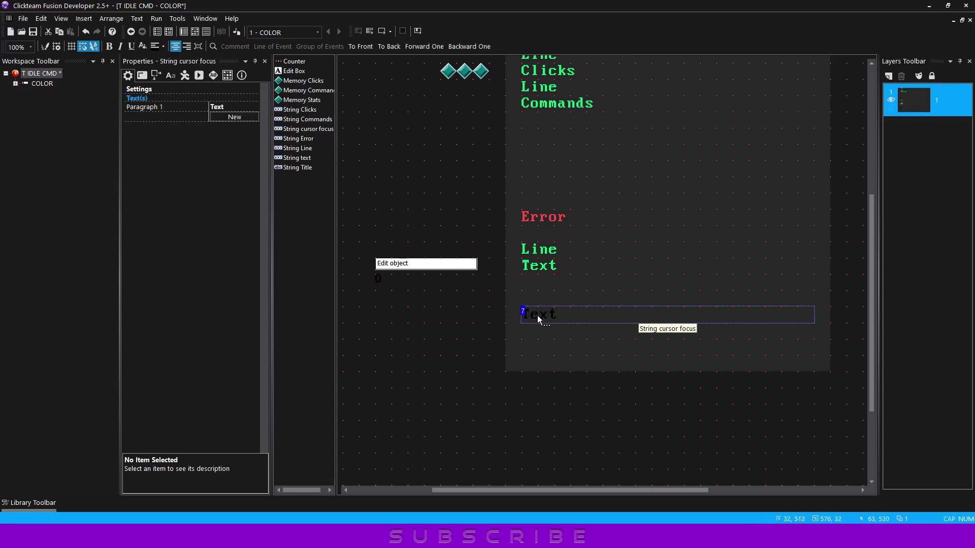
{"action": "left_click_drag", "start_coordinate": [537, 315], "coordinate": [368, 399]}
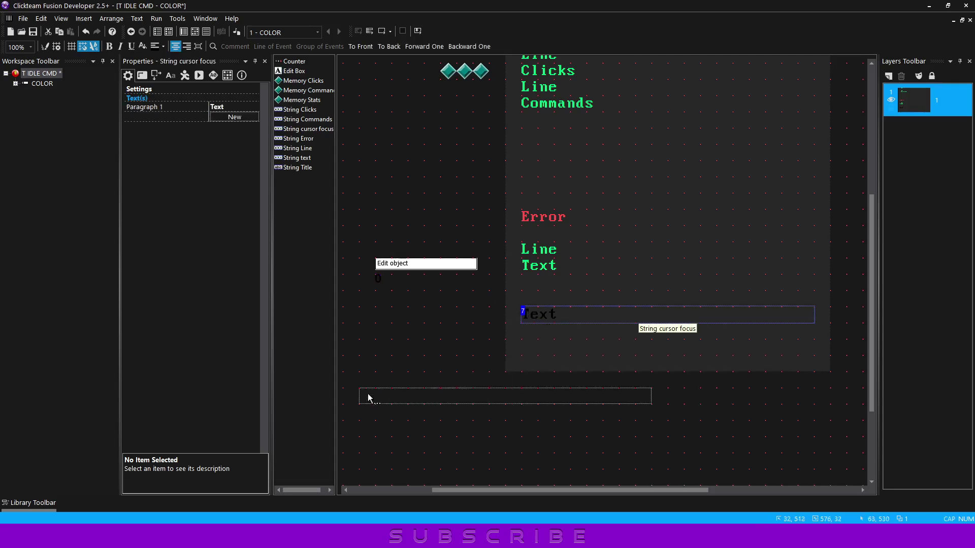
{"action": "left_click_drag", "start_coordinate": [466, 378], "coordinate": [406, 321]}
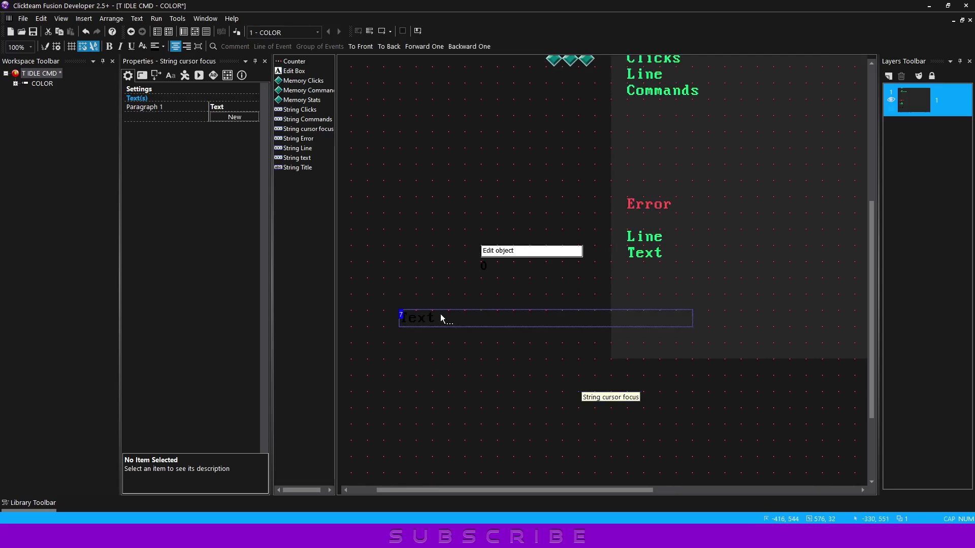
{"action": "left_click_drag", "start_coordinate": [697, 318], "coordinate": [509, 320]}
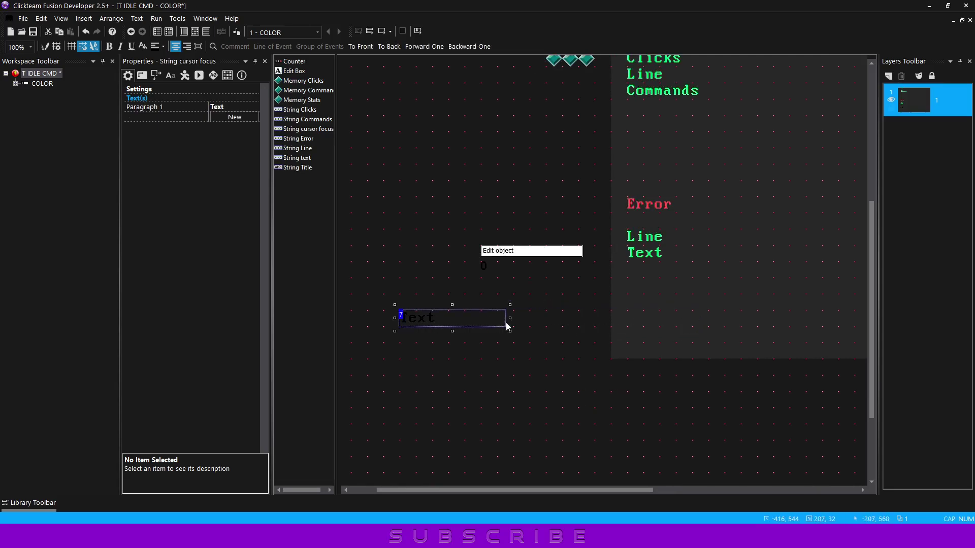
{"action": "left_click", "coordinate": [605, 288]}
{"action": "left_click", "coordinate": [361, 324]}
{"action": "left_click_drag", "start_coordinate": [361, 324], "coordinate": [441, 289]}
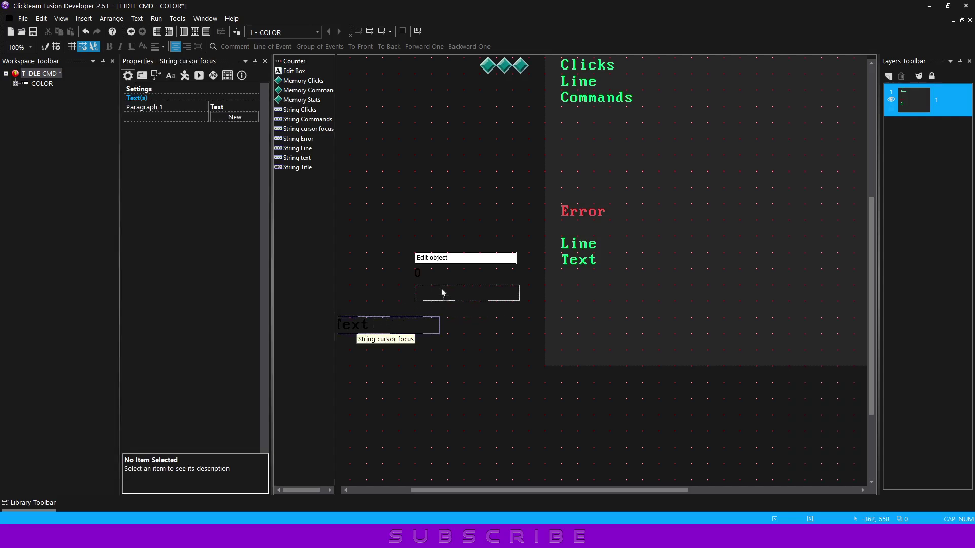
{"action": "middle_click_drag", "start_coordinate": [558, 302], "coordinate": [428, 365]}
Lower the Text, Line and Error strings to the bottom of the frame.
{"action": "left_click", "coordinate": [452, 327]}
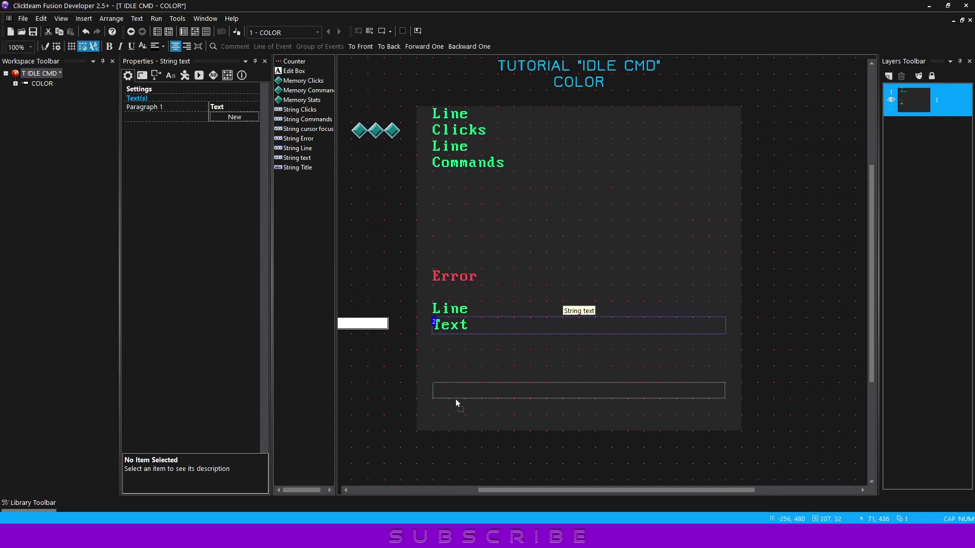
{"action": "left_click_drag", "start_coordinate": [455, 409], "coordinate": [456, 405]}
{"action": "left_click_drag", "start_coordinate": [450, 312], "coordinate": [450, 393]}
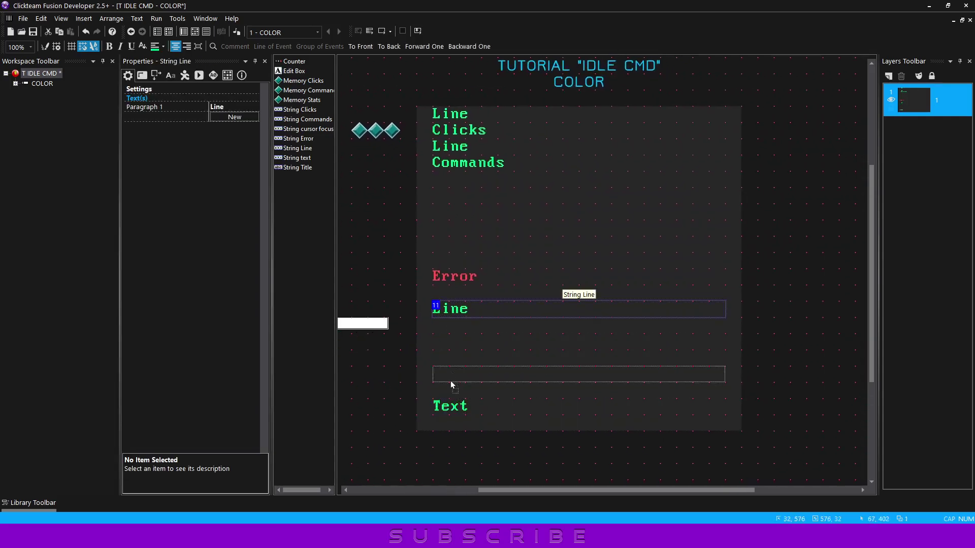
{"action": "left_click_drag", "start_coordinate": [453, 276], "coordinate": [455, 357]}
{"action": "left_click", "coordinate": [456, 339]}
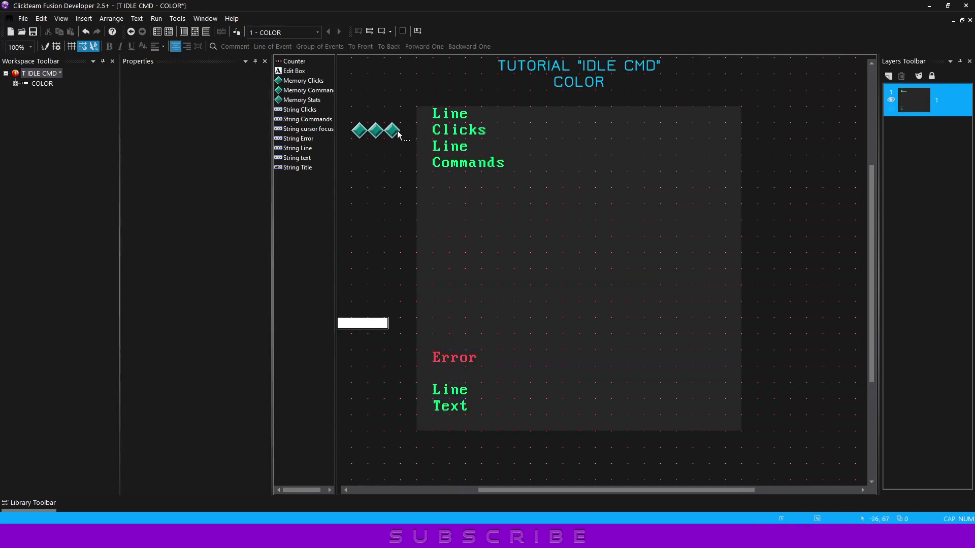
Run the frame and enter help, color, ok and how color at the prompt.
{"action": "left_click", "coordinate": [381, 32]}
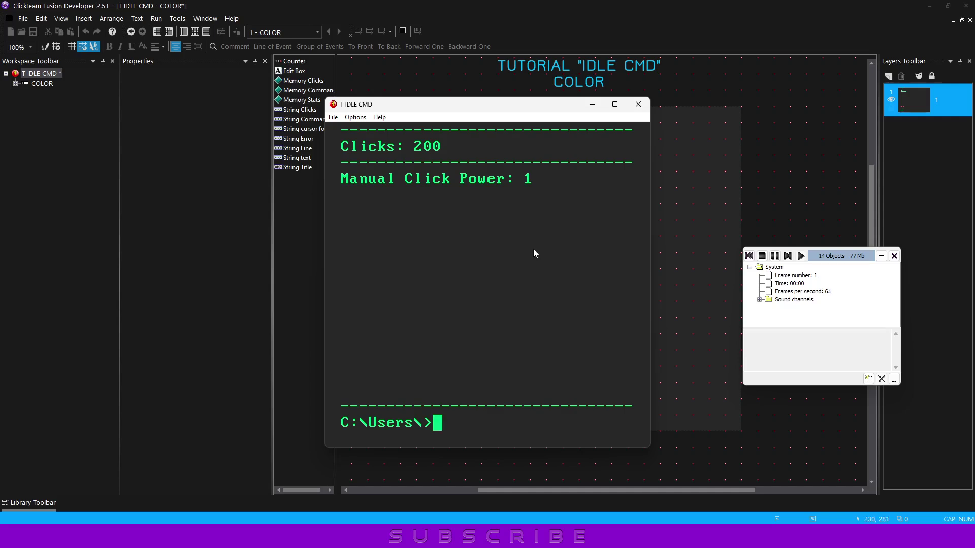
{"action": "type", "text": "help"}
{"action": "key", "text": "Return"}
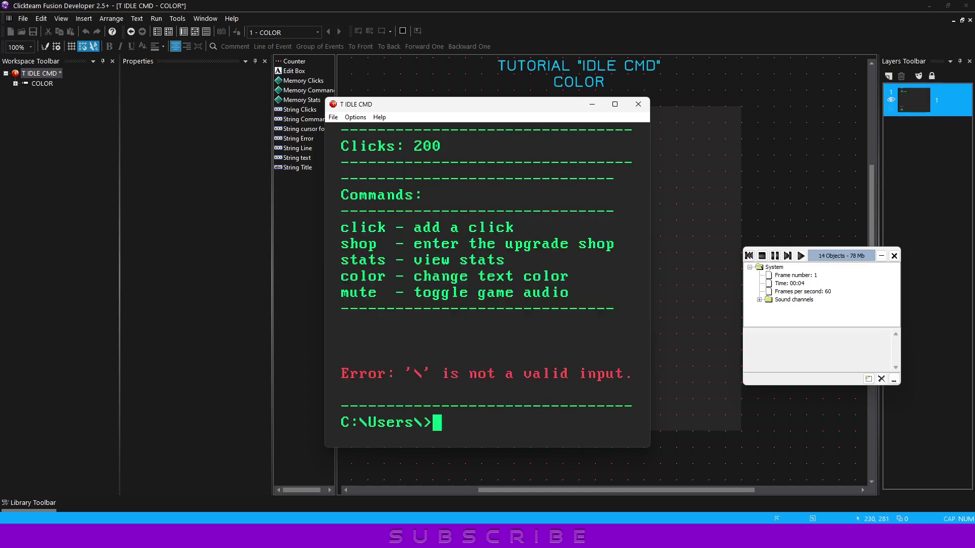
{"action": "type", "text": "col"}
{"action": "type", "text": "or"}
{"action": "key", "text": "Return"}
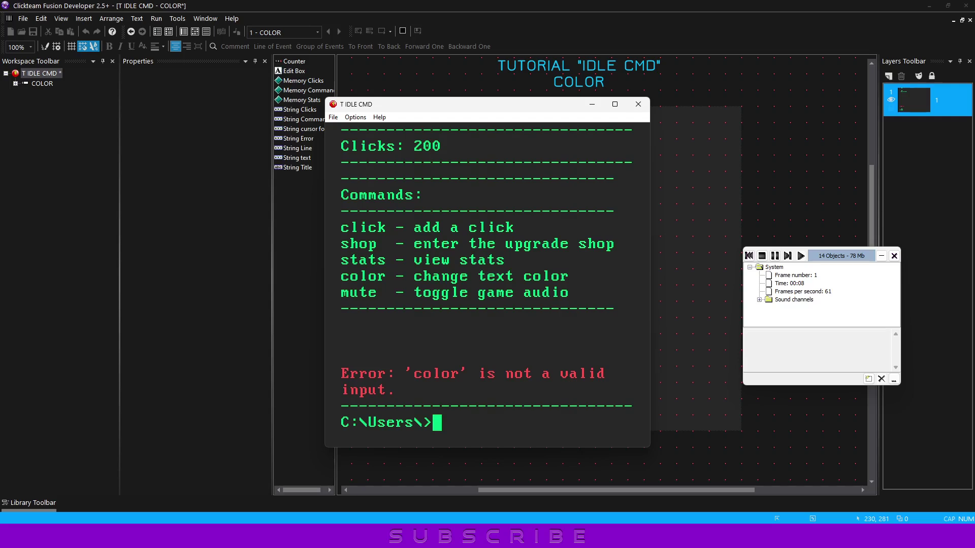
{"action": "type", "text": "ok"}
{"action": "key", "text": "Return"}
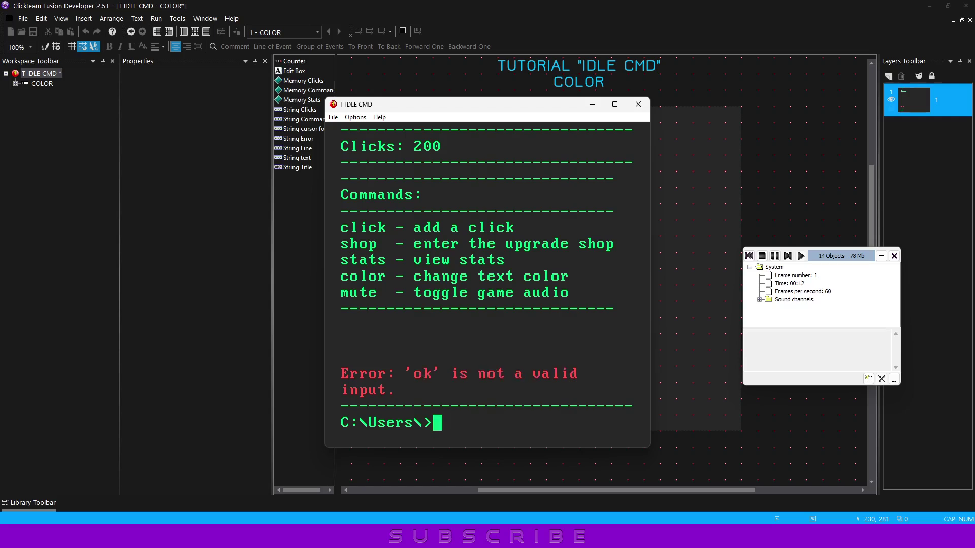
{"action": "type", "text": "w co"}
{"action": "key", "text": "BackSpace"}
{"action": "key", "text": "BackSpace"}
{"action": "type", "text": "l"}
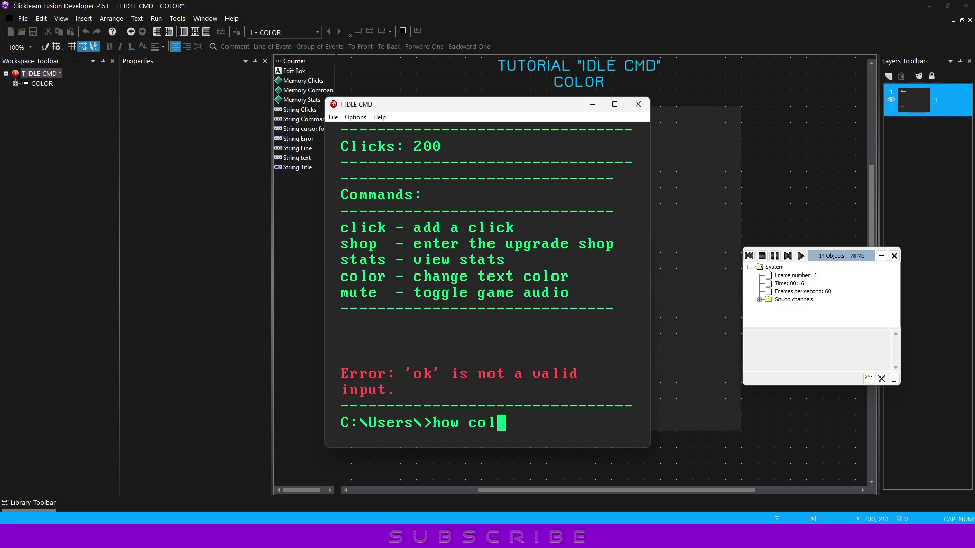
{"action": "type", "text": "or"}
{"action": "key", "text": "Return"}
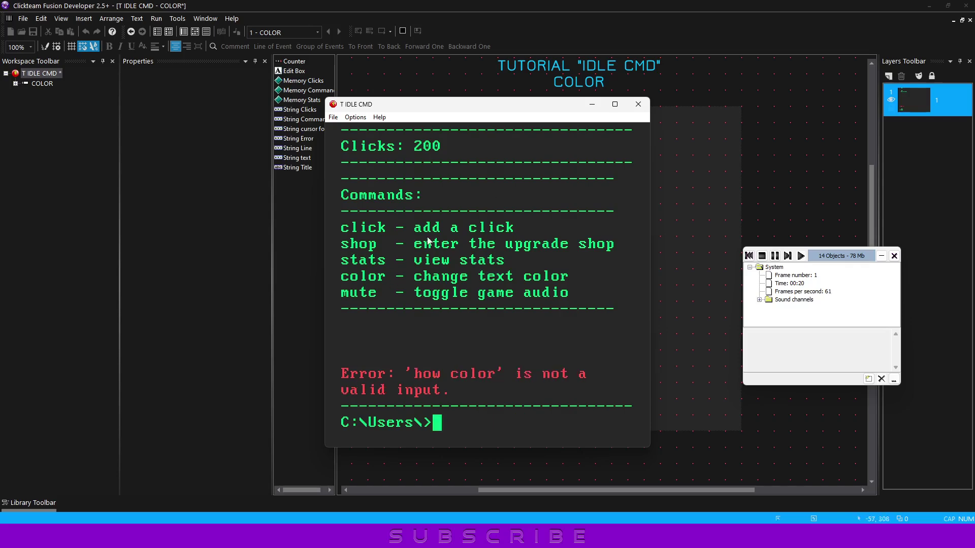
Close the game, insert an Active object beside the three memory diamonds, and name it Memory Color.
{"action": "left_click", "coordinate": [638, 104]}
{"action": "middle_click_drag", "start_coordinate": [451, 175], "coordinate": [540, 200]}
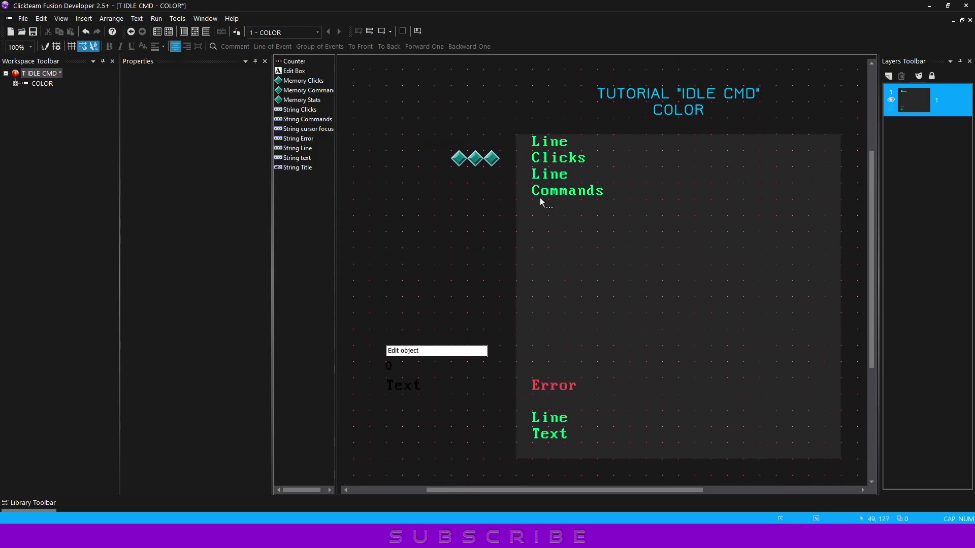
{"action": "scroll", "coordinate": [540, 200], "scroll_direction": "up", "scroll_amount": 3, "text": "ctrl"}
{"action": "right_click", "coordinate": [473, 203]}
{"action": "double_click", "coordinate": [463, 203]}
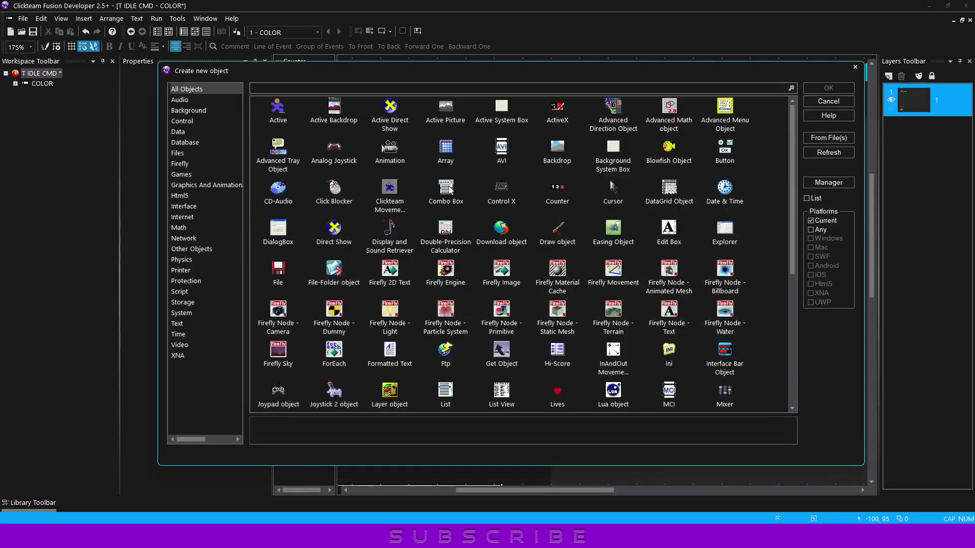
{"action": "double_click", "coordinate": [284, 115]}
{"action": "left_click", "coordinate": [469, 213]}
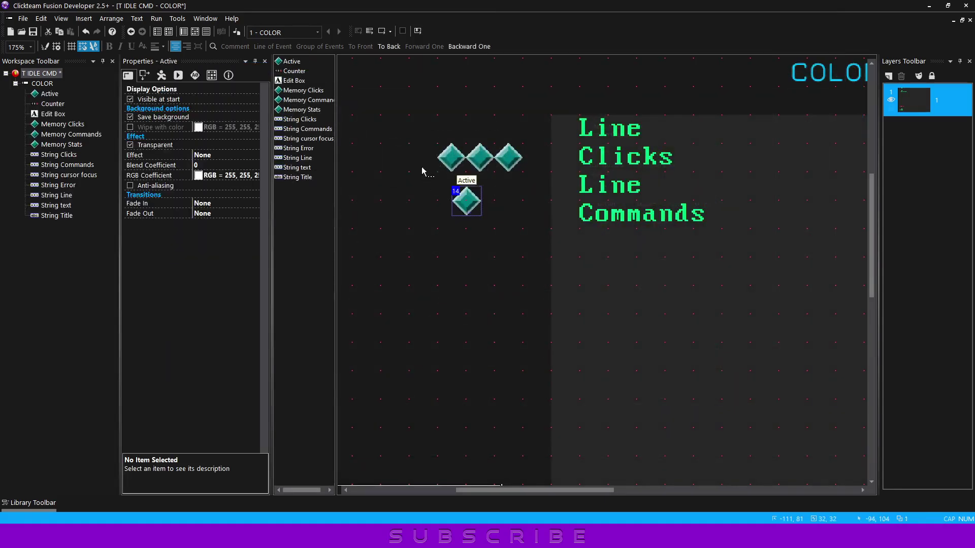
{"action": "left_click_drag", "start_coordinate": [469, 213], "coordinate": [425, 170]}
{"action": "key", "text": "F2"}
{"action": "type", "text": "Me"}
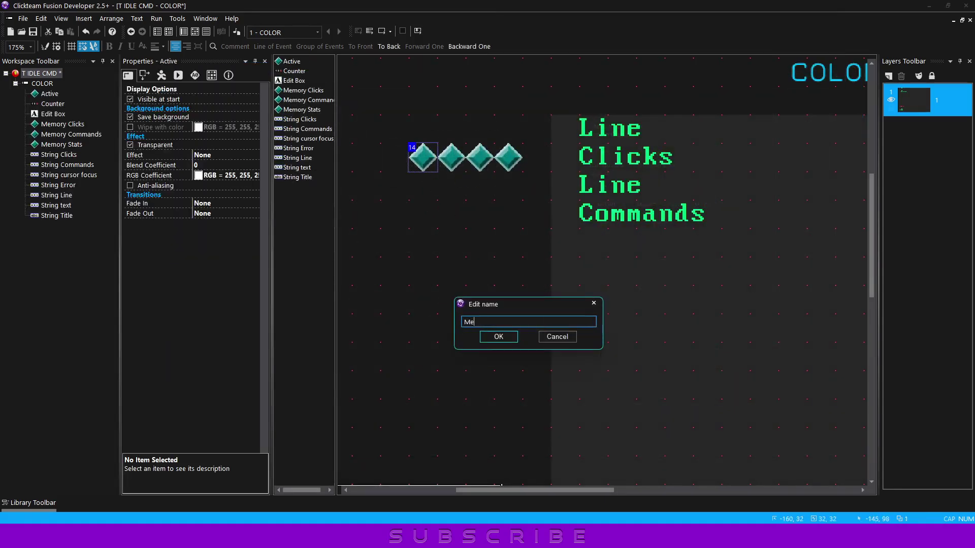
{"action": "type", "text": "mory Color"}
{"action": "key", "text": "Return"}
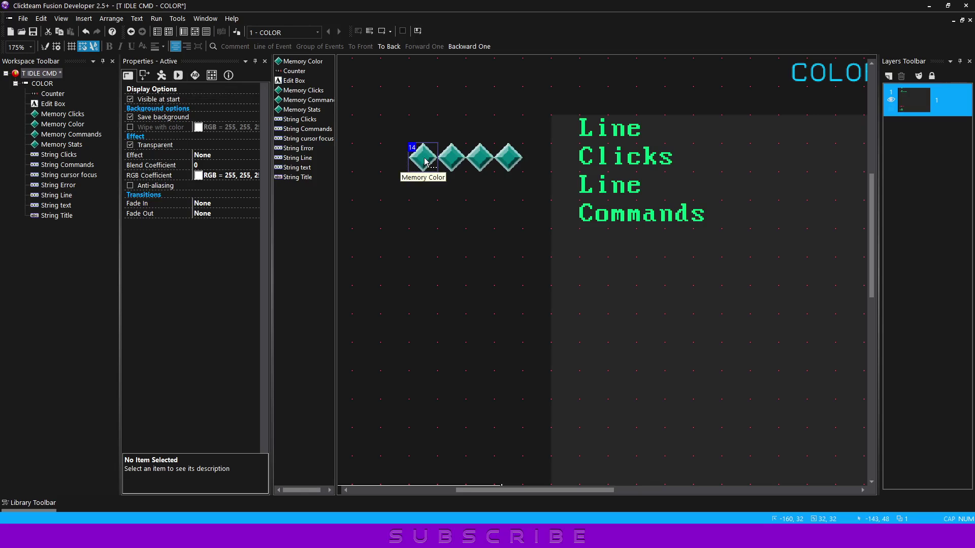
In Memory Color's Values properties, add alterable value Code Color set to 1.
{"action": "left_click", "coordinate": [179, 75]}
{"action": "left_click", "coordinate": [194, 77]}
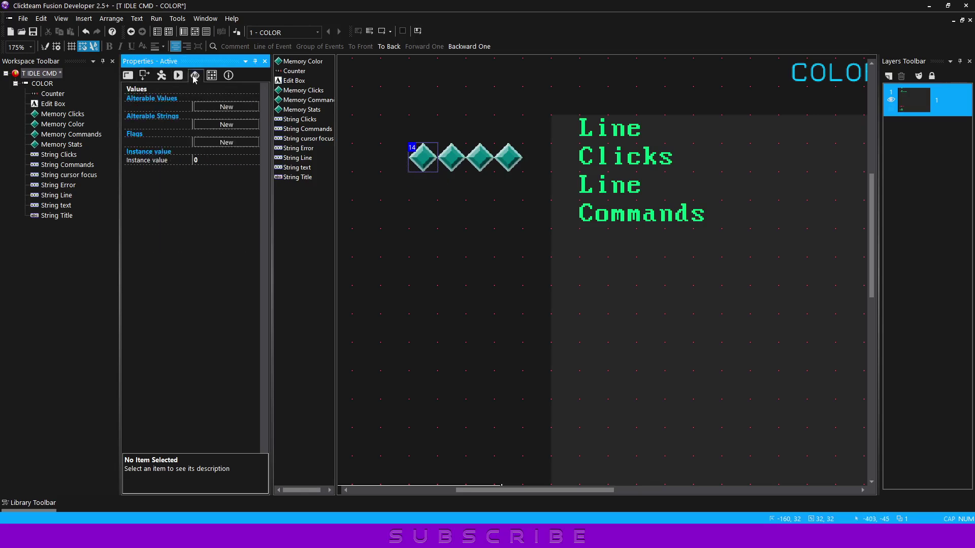
{"action": "left_click", "coordinate": [167, 108]}
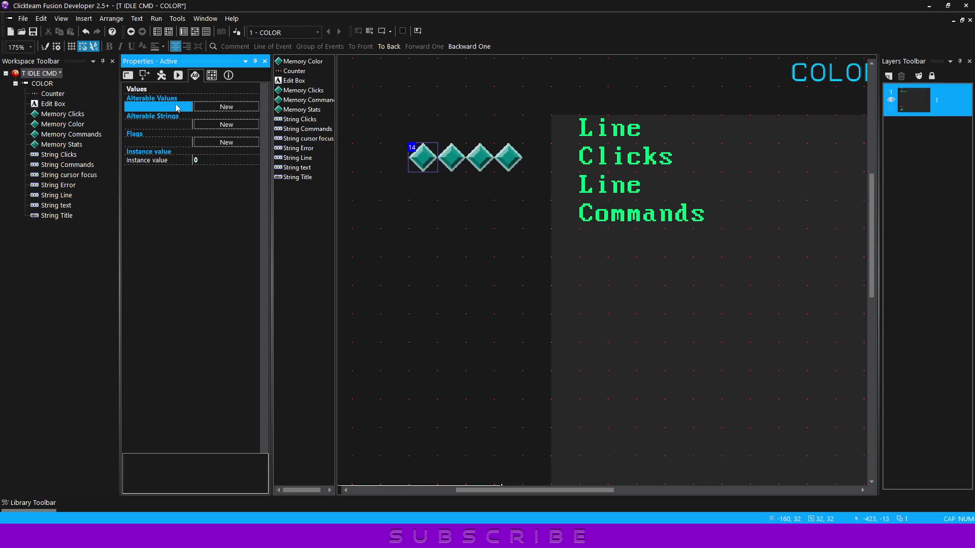
{"action": "left_click", "coordinate": [226, 106]}
{"action": "left_click", "coordinate": [173, 108]}
{"action": "type", "text": "Code Color"}
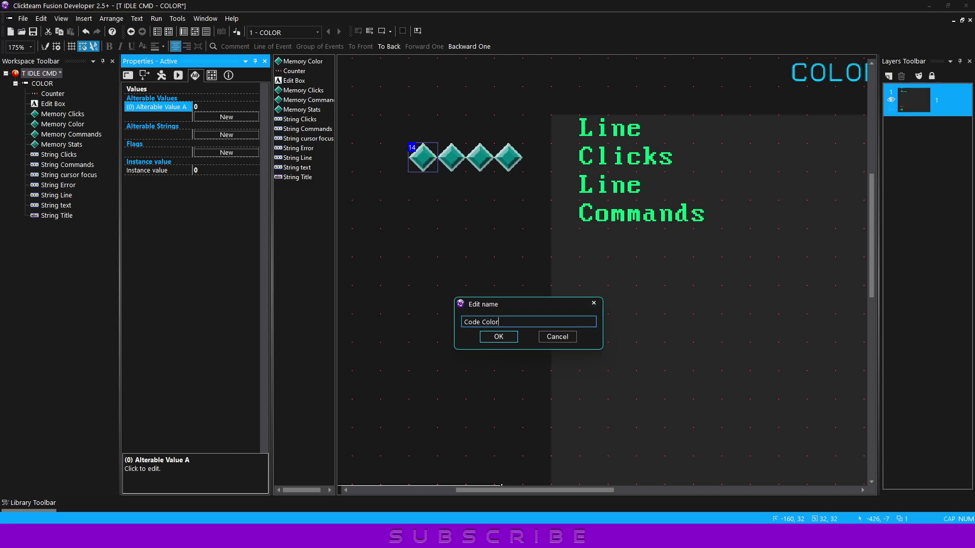
{"action": "key", "text": "Return"}
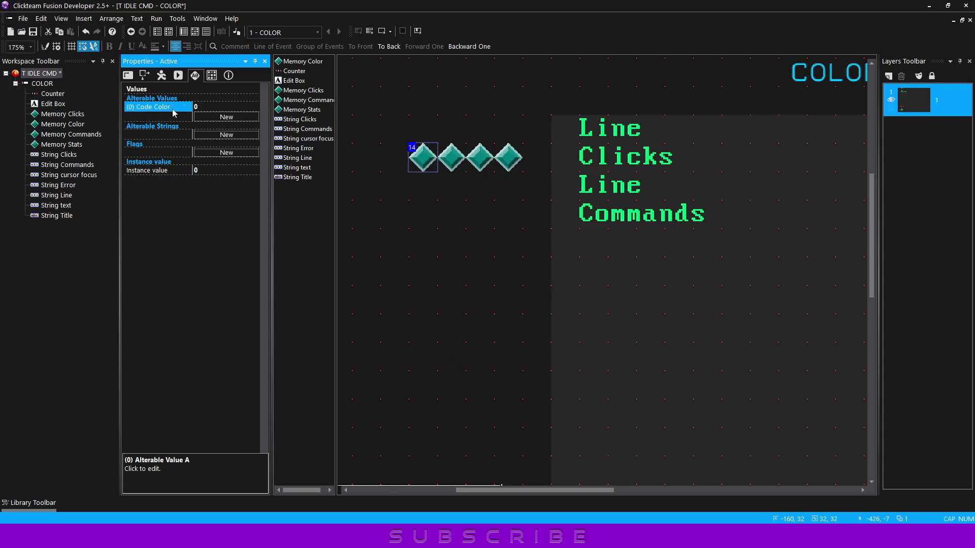
{"action": "left_click", "coordinate": [200, 107]}
{"action": "type", "text": "1"}
{"action": "key", "text": "Return"}
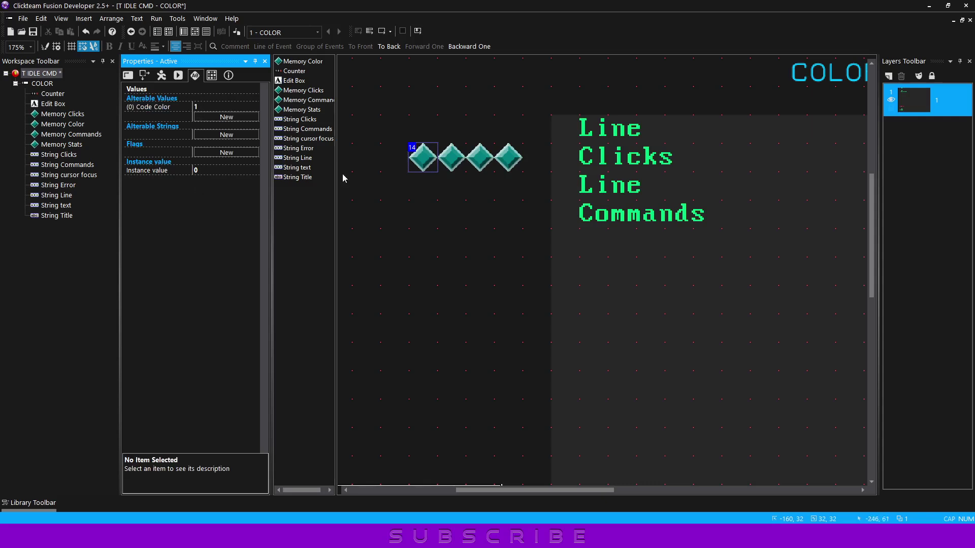
{"action": "scroll", "coordinate": [515, 252], "scroll_direction": "down", "scroll_amount": 4, "text": "ctrl"}
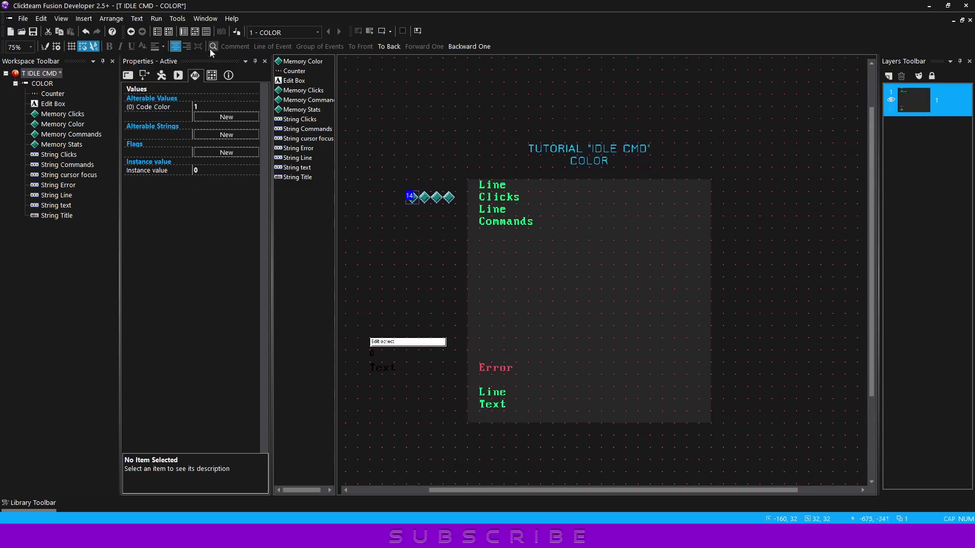
Add a new event group titled '# Function Color Code' after the Function Code Commands group.
{"action": "left_click", "coordinate": [195, 31]}
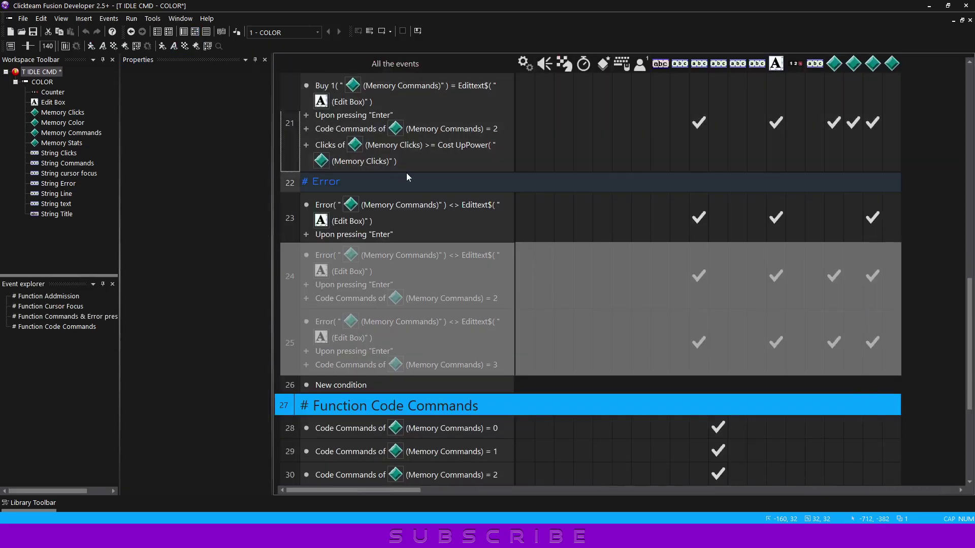
{"action": "scroll", "coordinate": [409, 176], "scroll_direction": "down", "scroll_amount": 2}
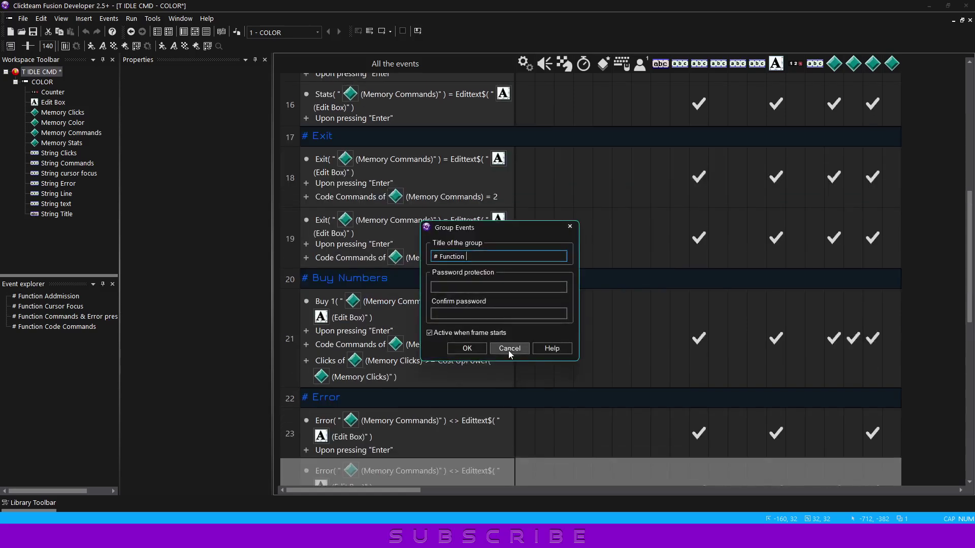
{"action": "left_click", "coordinate": [509, 348]}
{"action": "key", "text": "ctrl+g"}
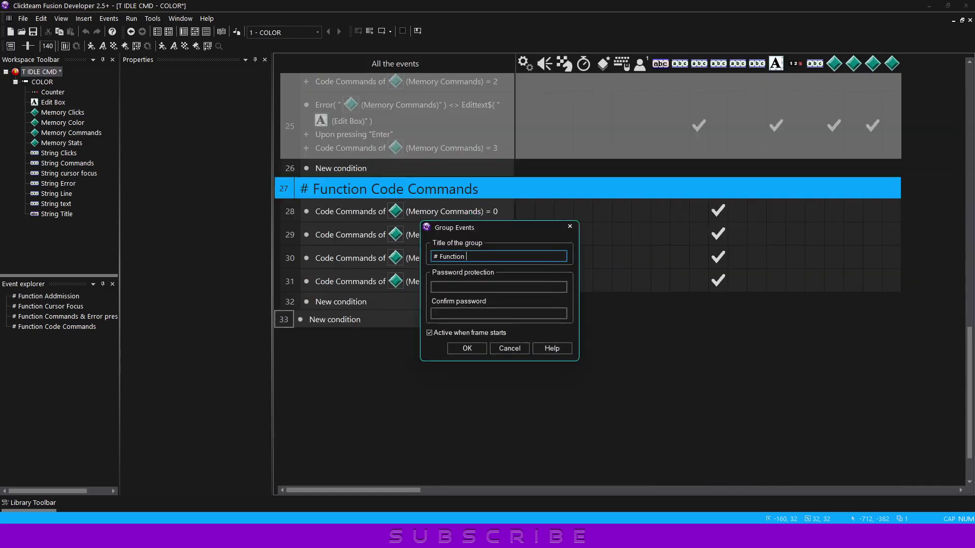
{"action": "type", "text": "Color"}
{"action": "type", "text": " c"}
{"action": "key", "text": "BackSpace"}
{"action": "type", "text": "C"}
{"action": "type", "text": "ode"}
{"action": "key", "text": "Return"}
{"action": "scroll", "coordinate": [344, 288], "scroll_direction": "down", "scroll_amount": 3}
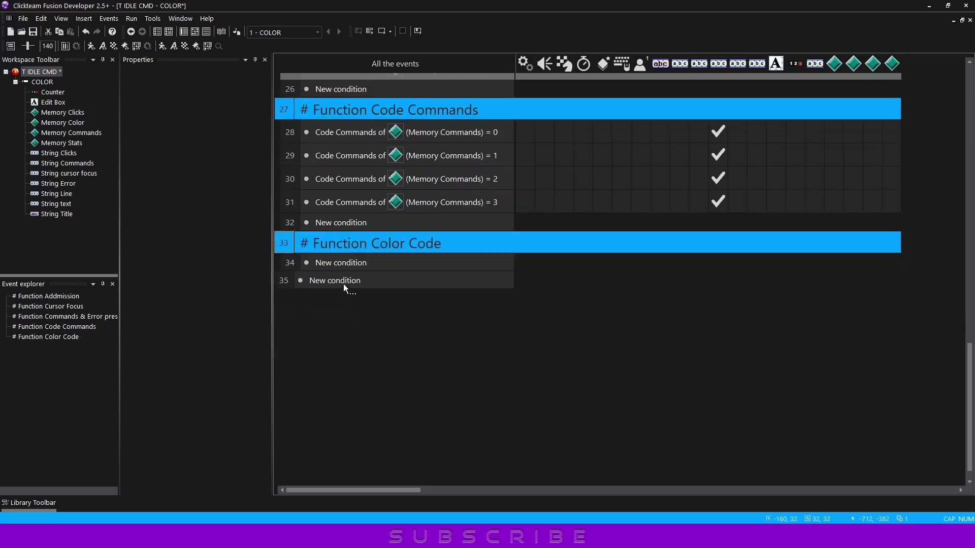
Create event 34 with the condition Memory Color's Code Color equals 1.
{"action": "left_click", "coordinate": [78, 122]}
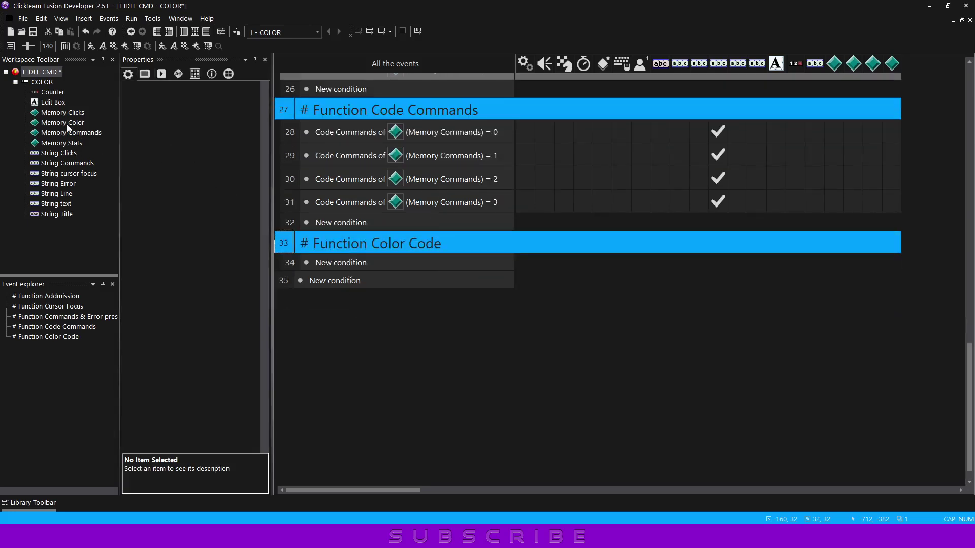
{"action": "left_click", "coordinate": [357, 263]}
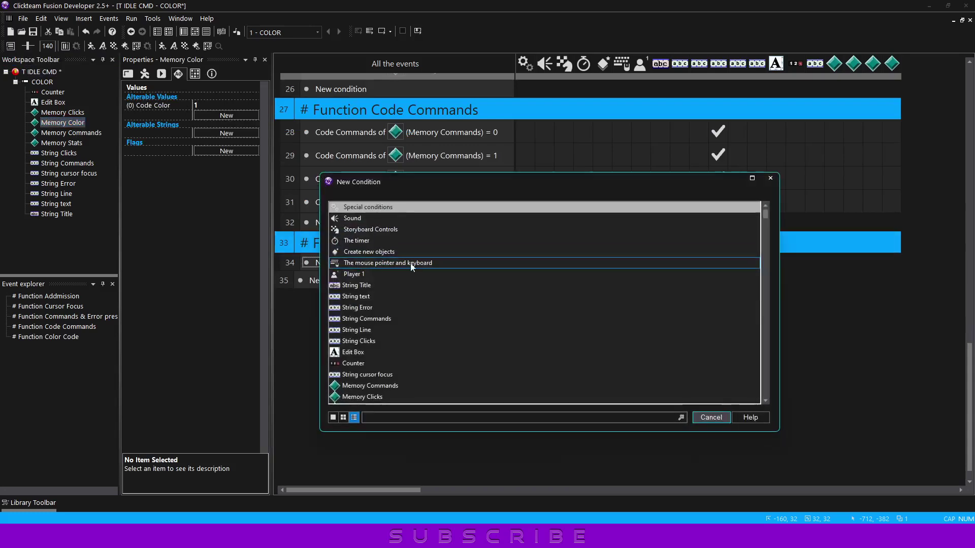
{"action": "scroll", "coordinate": [389, 326], "scroll_direction": "down", "scroll_amount": 4}
{"action": "left_click", "coordinate": [382, 288]}
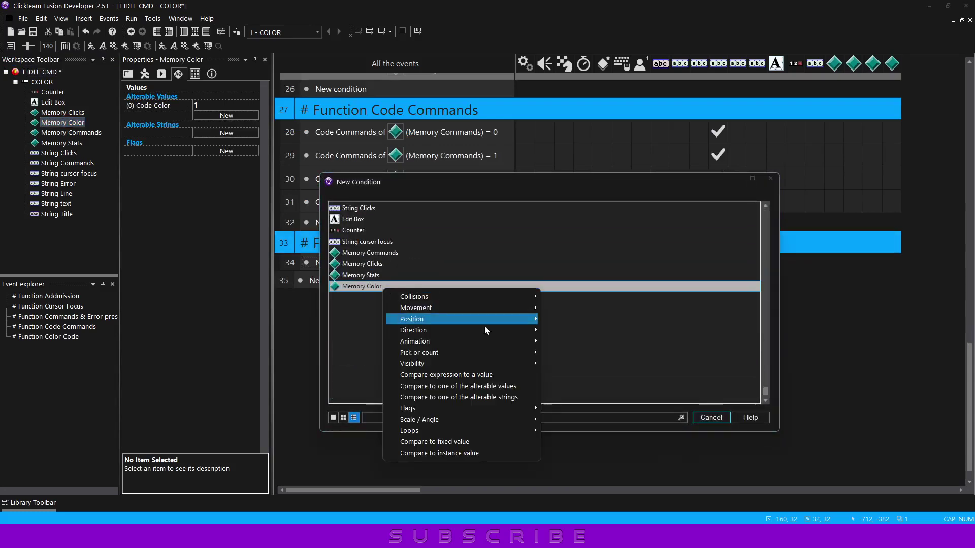
{"action": "left_click", "coordinate": [489, 384]}
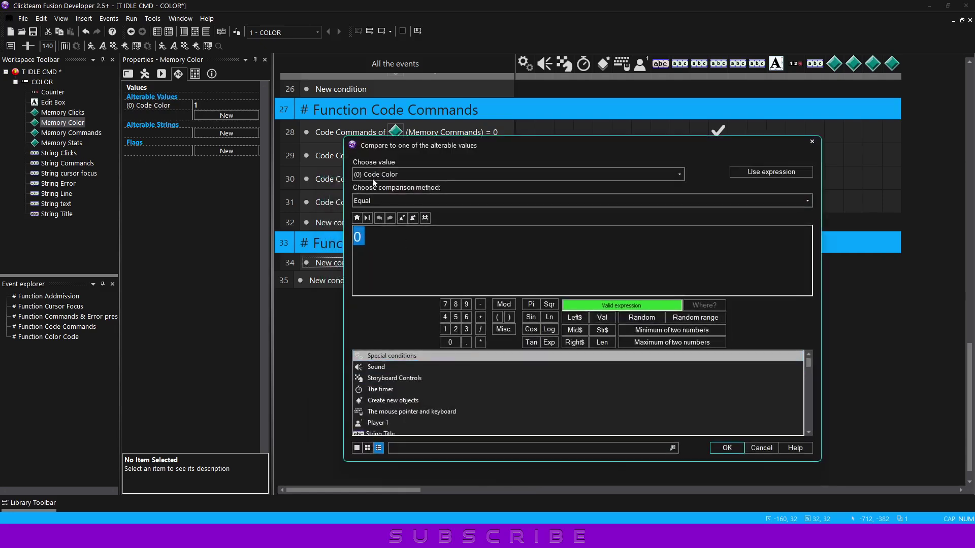
{"action": "type", "text": "1"}
{"action": "key", "text": "Return"}
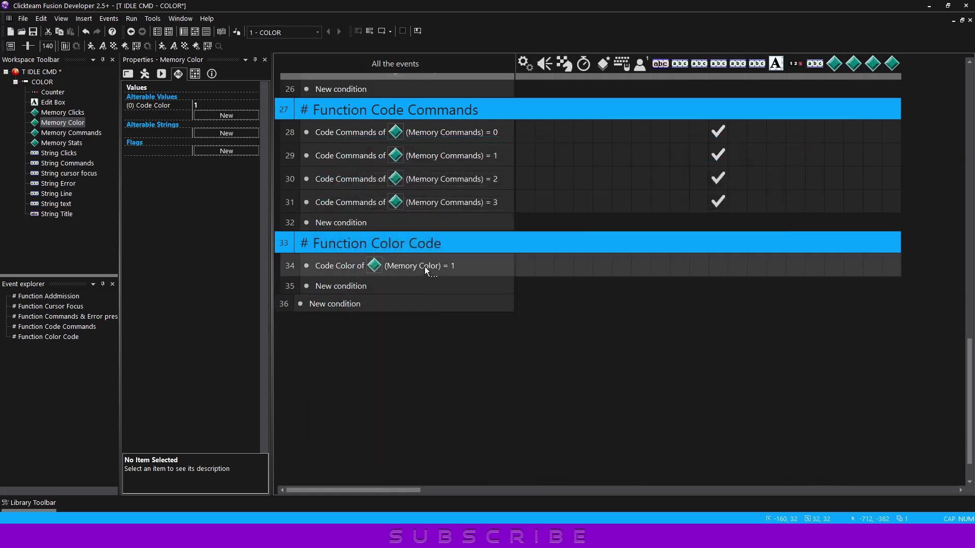
Copy the condition into events 35–38, setting events 35 and 36 to Code Color 2 and 3.
{"action": "mouse_move", "coordinate": [312, 265]}
{"action": "left_mouse_down"}
{"action": "mouse_move", "coordinate": [293, 282]}
{"action": "mouse_move", "coordinate": [294, 335]}
{"action": "left_mouse_up"}
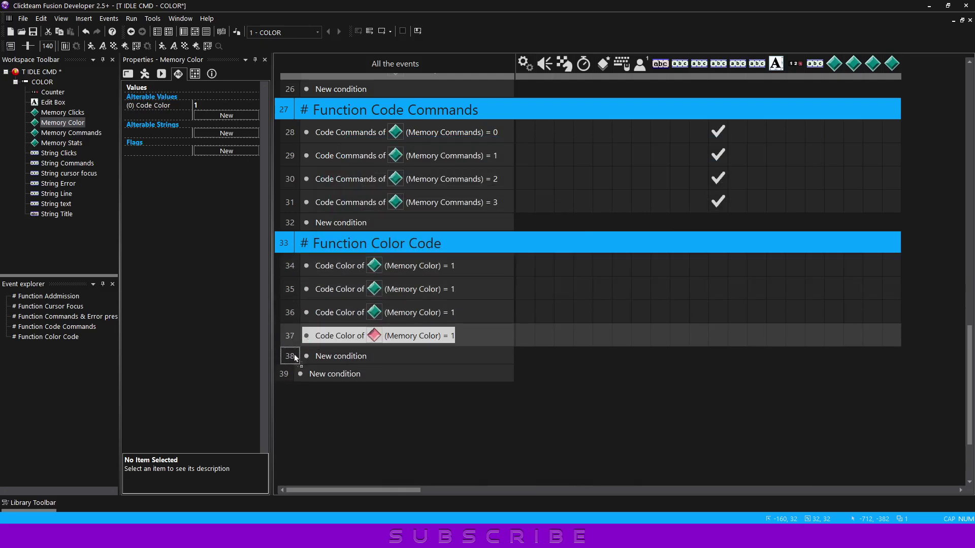
{"action": "left_click_drag", "start_coordinate": [355, 335], "coordinate": [294, 354]}
{"action": "double_click", "coordinate": [437, 288]}
{"action": "type", "text": "2"}
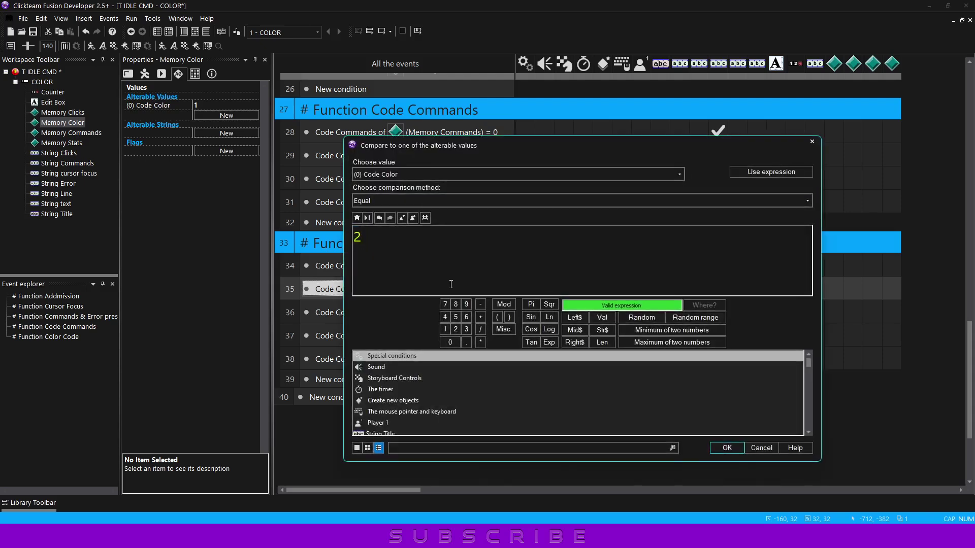
{"action": "key", "text": "Return"}
{"action": "left_click", "coordinate": [452, 313]}
{"action": "double_click", "coordinate": [453, 316]}
{"action": "type", "text": "3"}
{"action": "key", "text": "Return"}
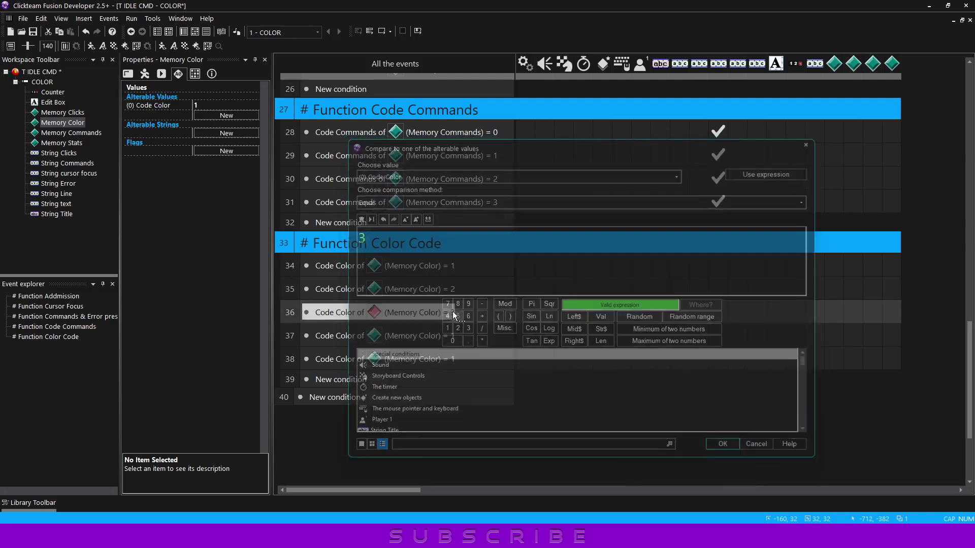
Set events 37 and 38 to Code Color 4 and 5, then add event 39 comparing 6.
{"action": "double_click", "coordinate": [455, 340]}
{"action": "type", "text": "4"}
{"action": "key", "text": "Return"}
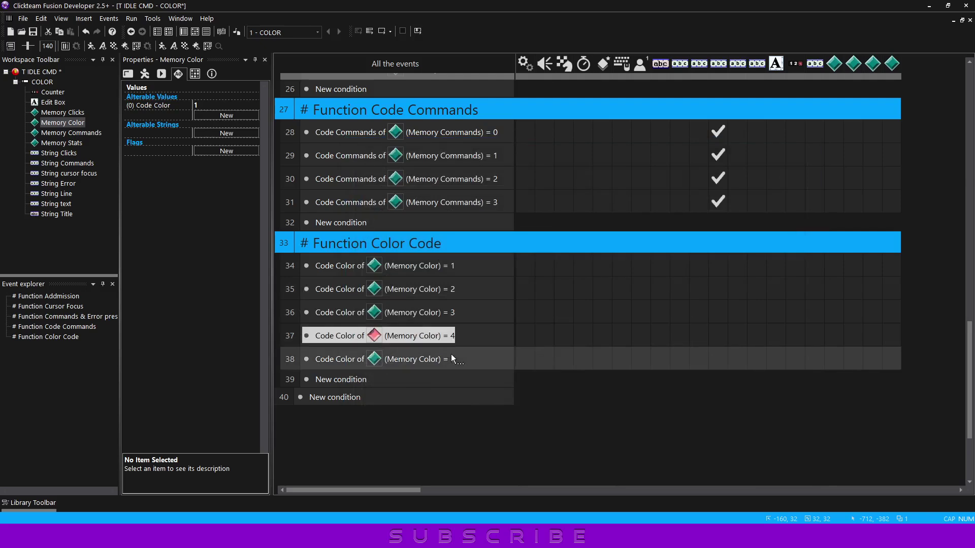
{"action": "double_click", "coordinate": [453, 363]}
{"action": "type", "text": "5"}
{"action": "key", "text": "Return"}
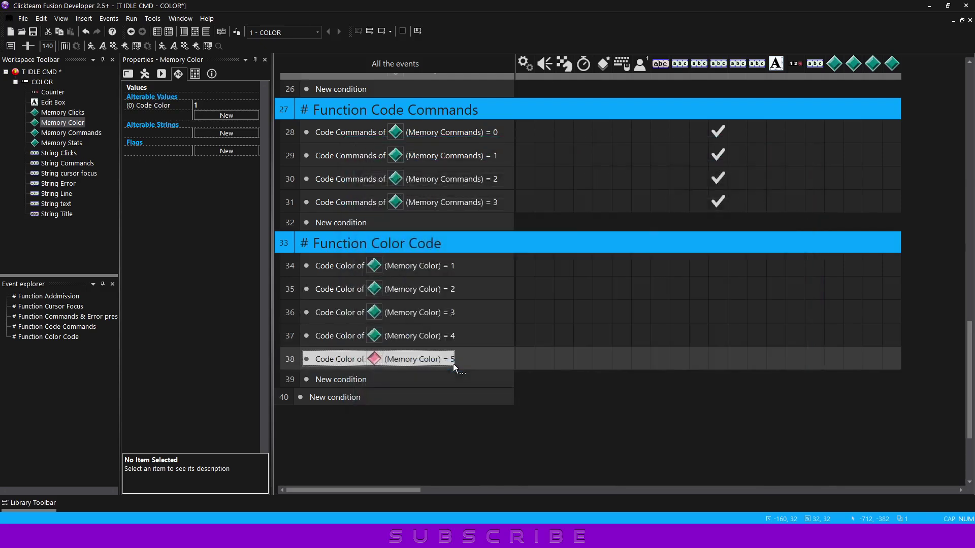
{"action": "left_click_drag", "start_coordinate": [316, 361], "coordinate": [305, 379]}
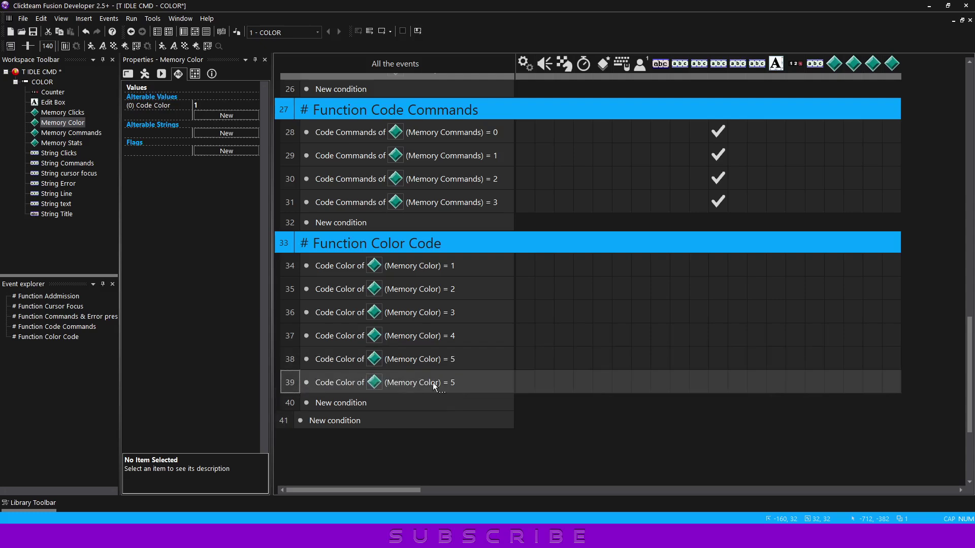
{"action": "double_click", "coordinate": [453, 382]}
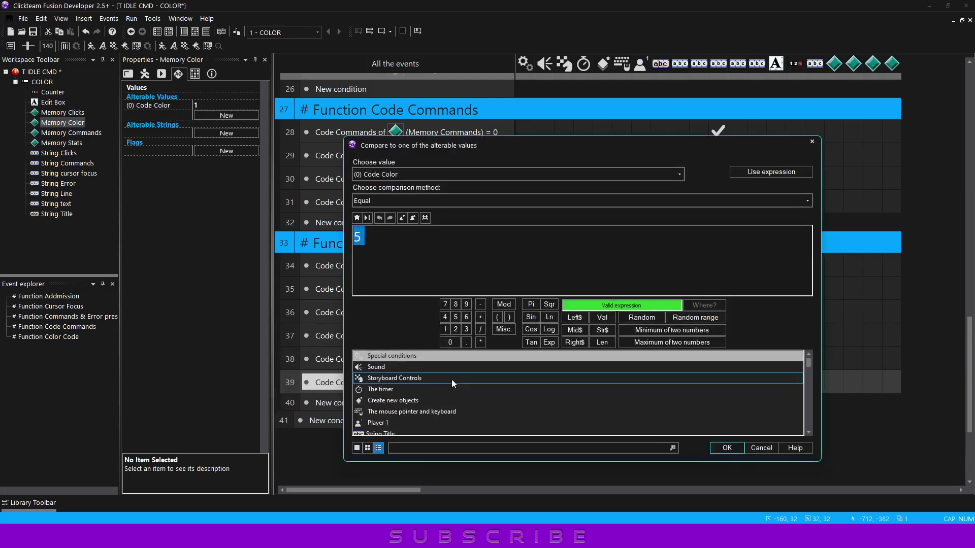
{"action": "type", "text": "6"}
{"action": "key", "text": "Return"}
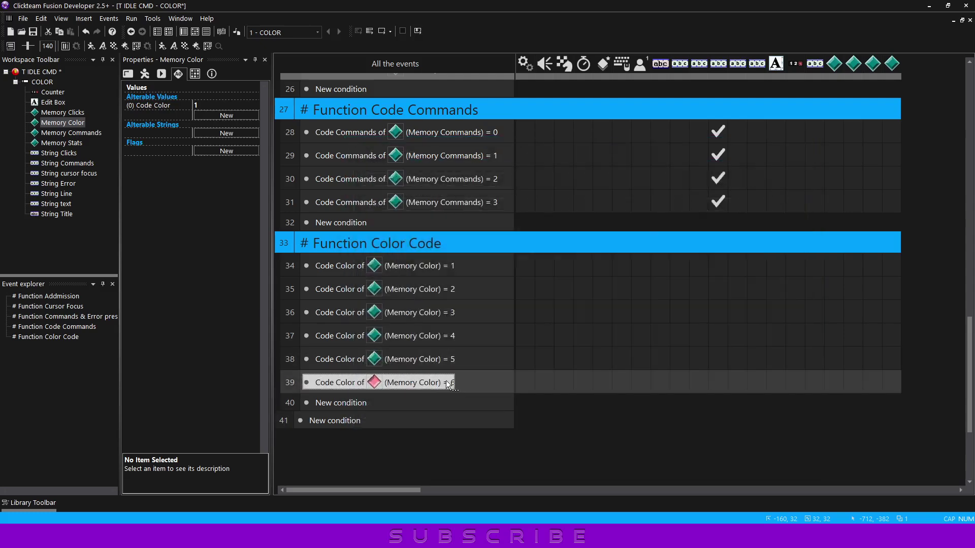
Give event 39 an action setting Memory Color's Code Color to 0.
{"action": "right_click", "coordinate": [891, 388]}
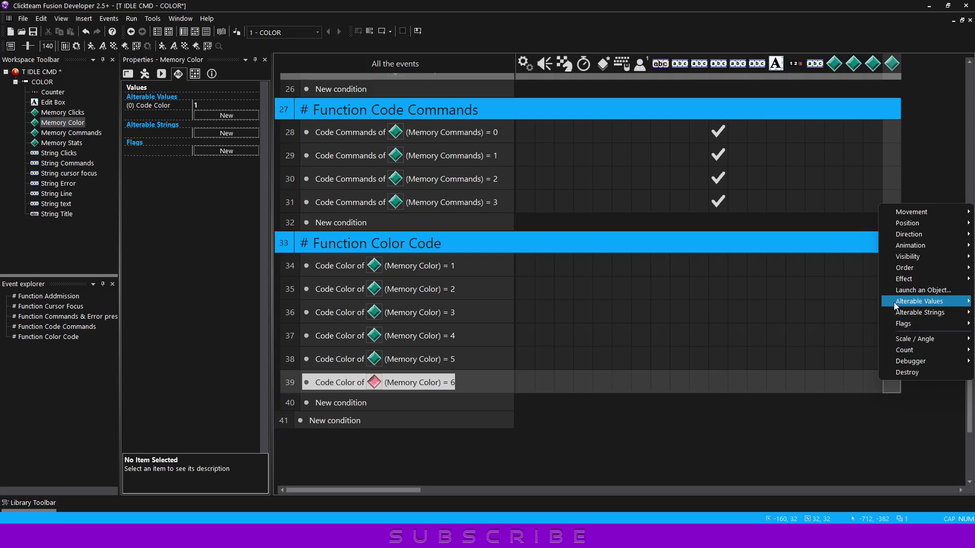
{"action": "mouse_move", "coordinate": [894, 302]}
{"action": "left_click", "coordinate": [833, 306]}
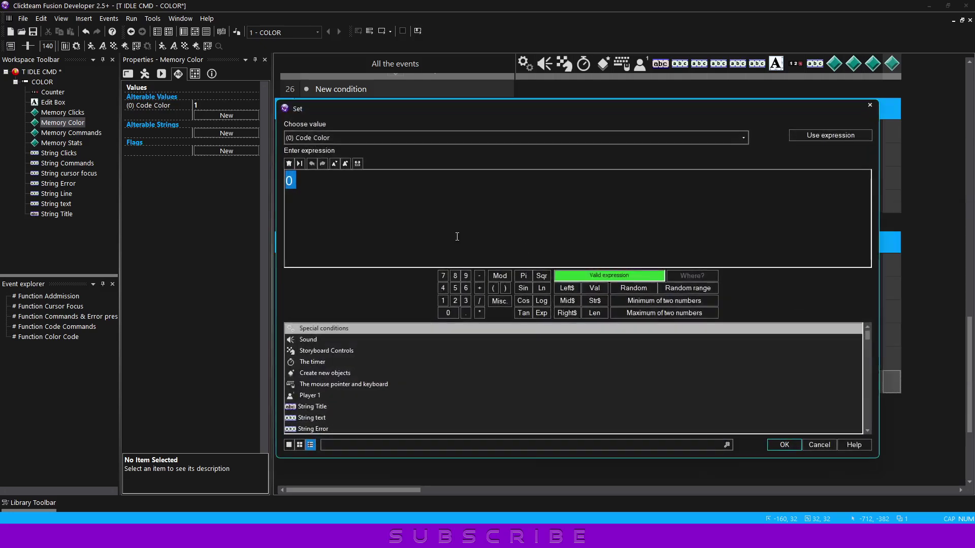
{"action": "left_click", "coordinate": [783, 445]}
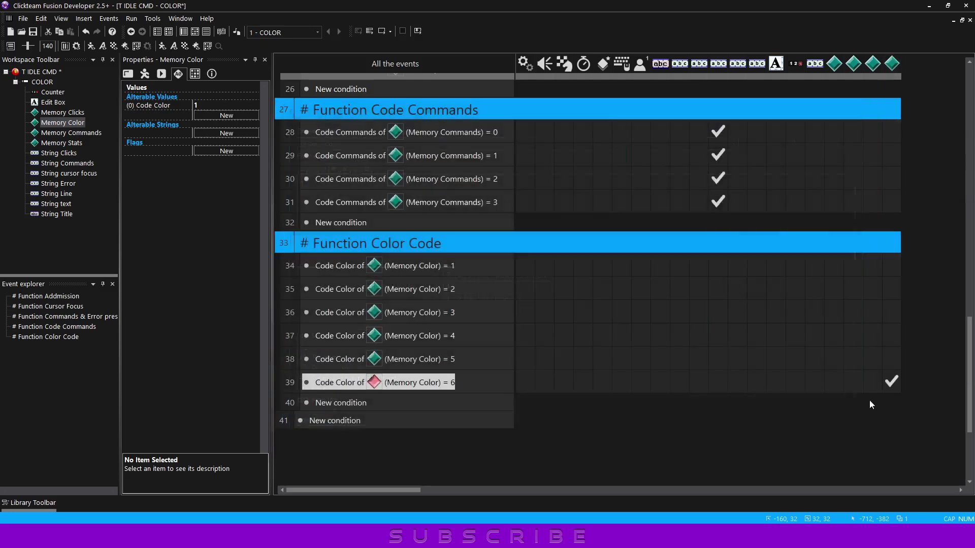
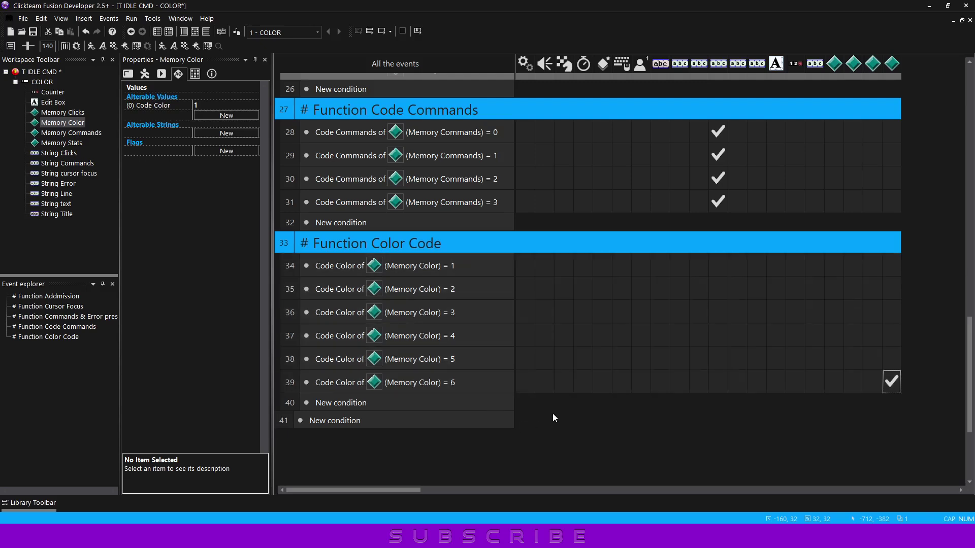
Copy and paste the row 16 Stats event, then open the copy's Compare two general values expression.
{"action": "scroll", "coordinate": [541, 415], "scroll_direction": "up", "scroll_amount": 5}
{"action": "scroll", "coordinate": [539, 403], "scroll_direction": "up", "scroll_amount": 5}
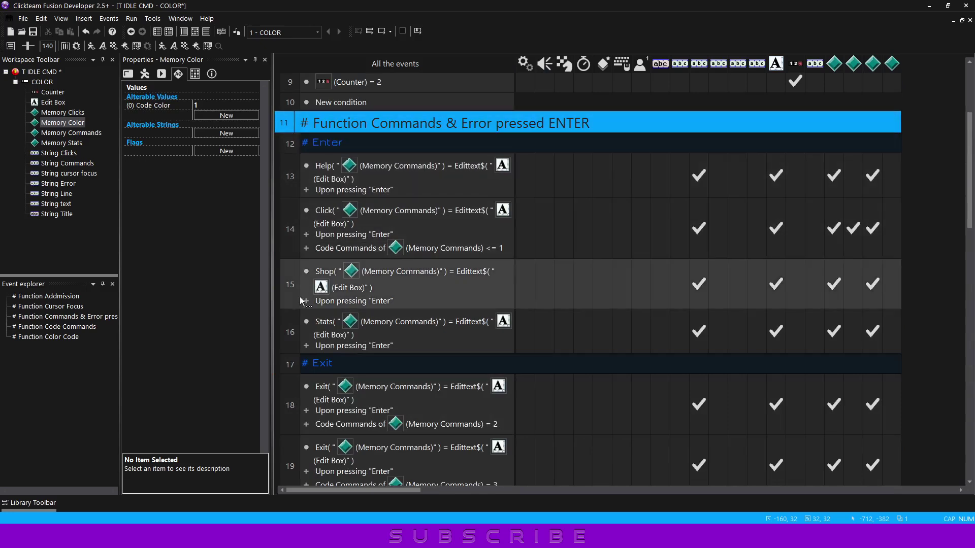
{"action": "left_click", "coordinate": [288, 348]}
{"action": "key", "text": "ctrl+c"}
{"action": "key", "text": "ctrl+v"}
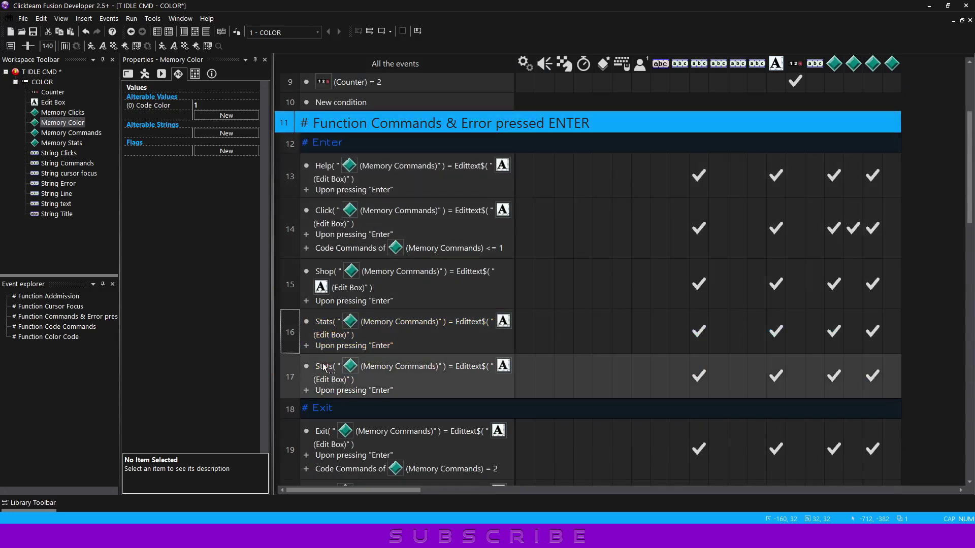
{"action": "double_click", "coordinate": [345, 370]}
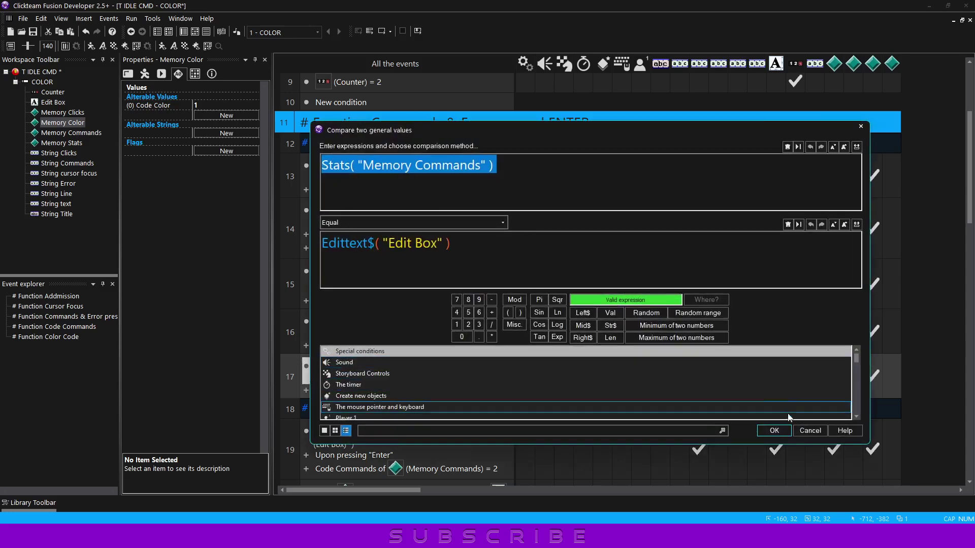
Cancel the comparison and add alterable string (7) Color with value 'color' to Memory Commands.
{"action": "left_click", "coordinate": [810, 431]}
{"action": "left_click", "coordinate": [96, 135]}
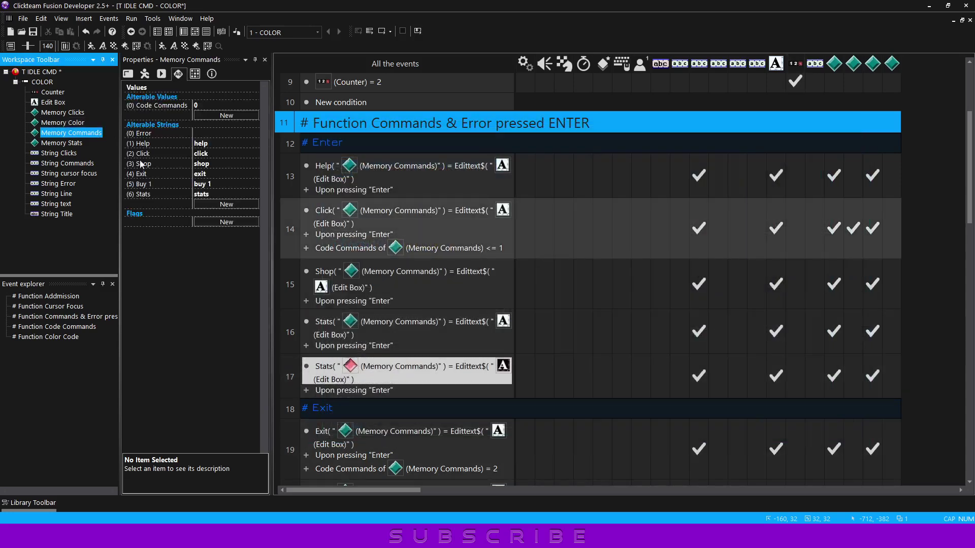
{"action": "left_click", "coordinate": [224, 204]}
{"action": "left_click", "coordinate": [159, 205]}
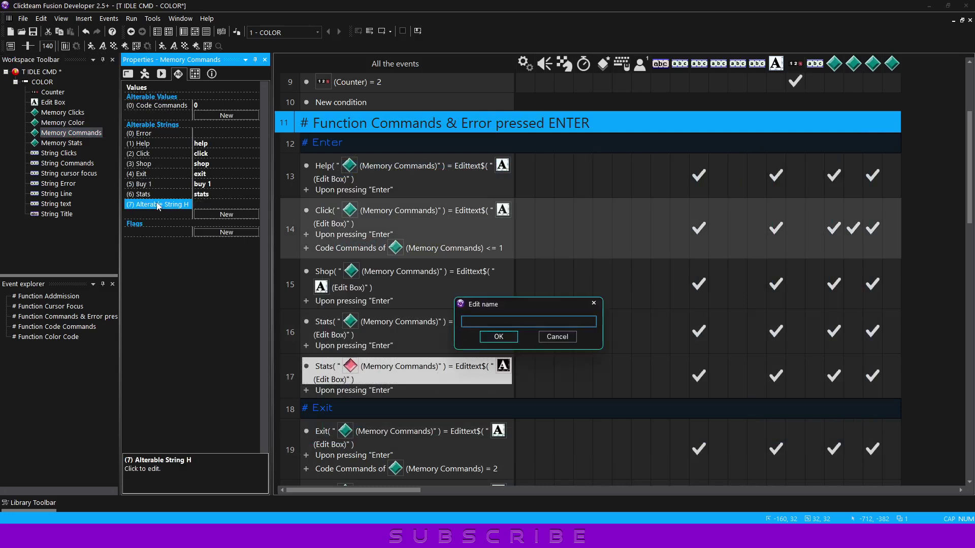
{"action": "type", "text": "Color"}
{"action": "key", "text": "Return"}
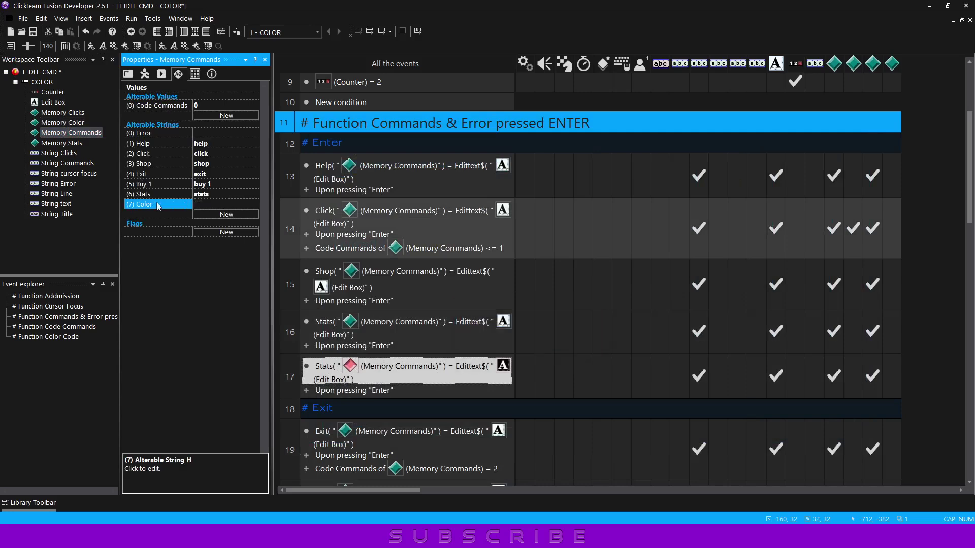
{"action": "left_click", "coordinate": [194, 202]}
{"action": "type", "text": "co"}
{"action": "type", "text": "lor"}
{"action": "key", "text": "Return"}
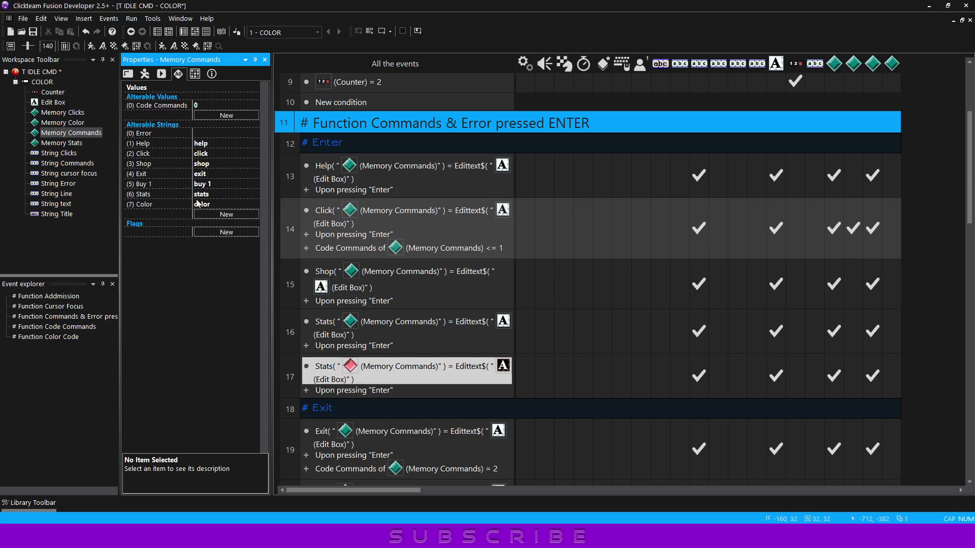
Change event 17's comparison text from Stats to Color.
{"action": "double_click", "coordinate": [323, 364]}
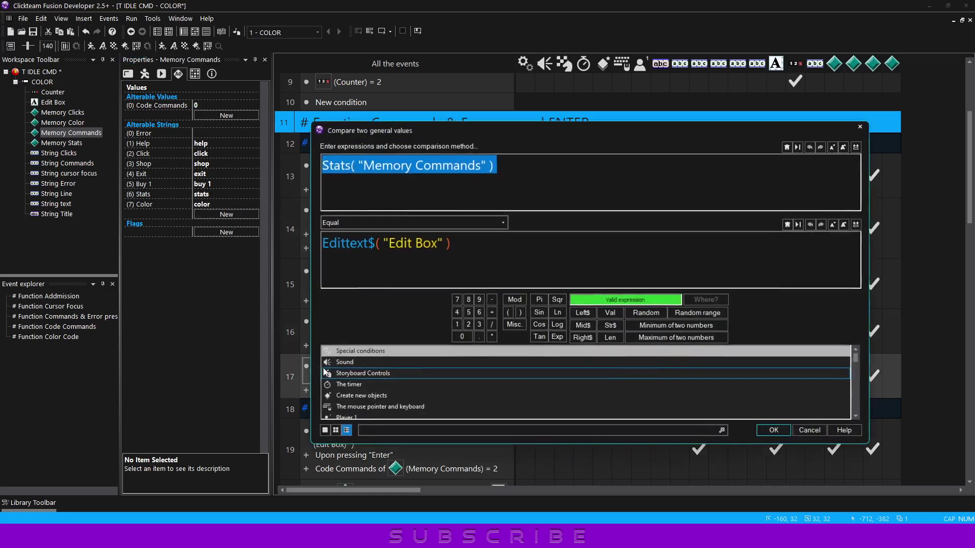
{"action": "double_click", "coordinate": [337, 173]}
{"action": "type", "text": "Color"}
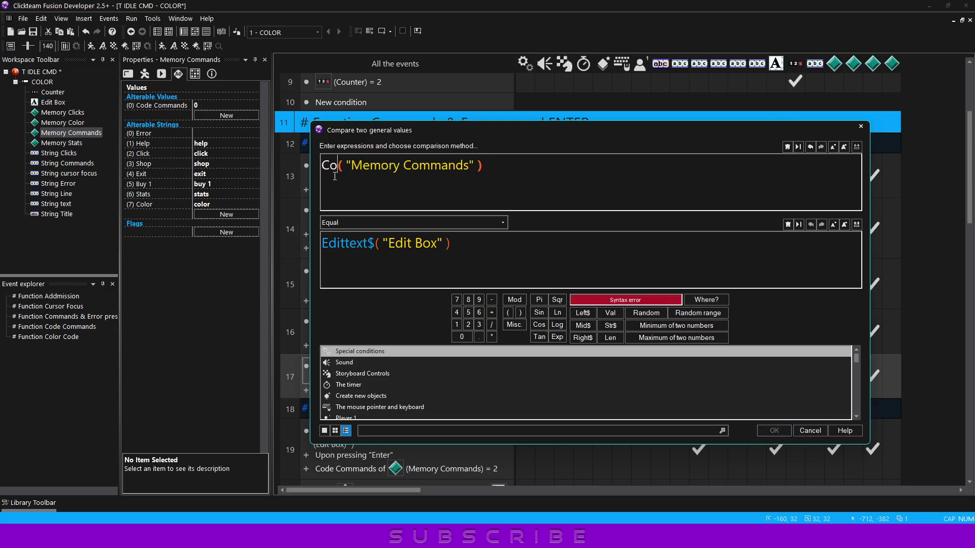
{"action": "key", "text": "Return"}
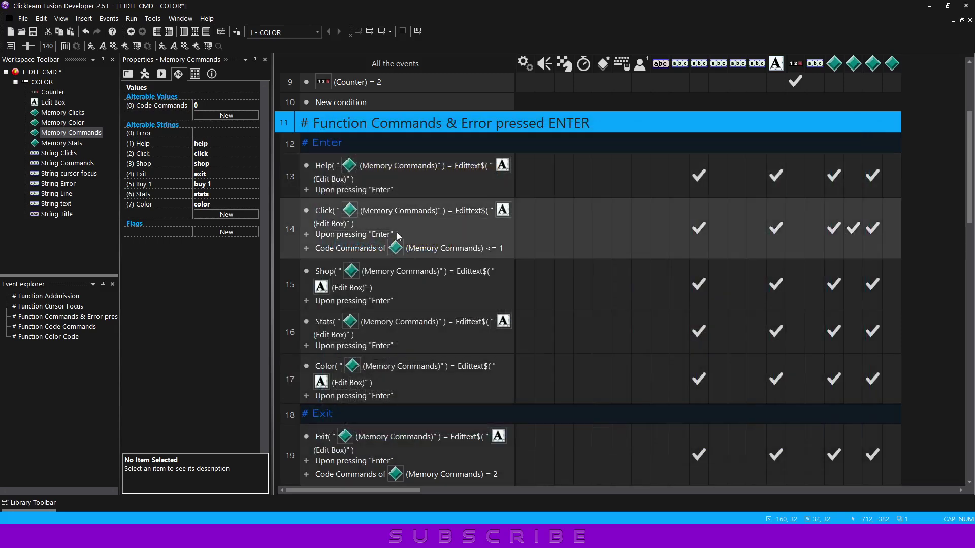
Give event 17 a Memory Color action that adds 1 to Code Color.
{"action": "scroll", "coordinate": [544, 278], "scroll_direction": "down", "scroll_amount": 3}
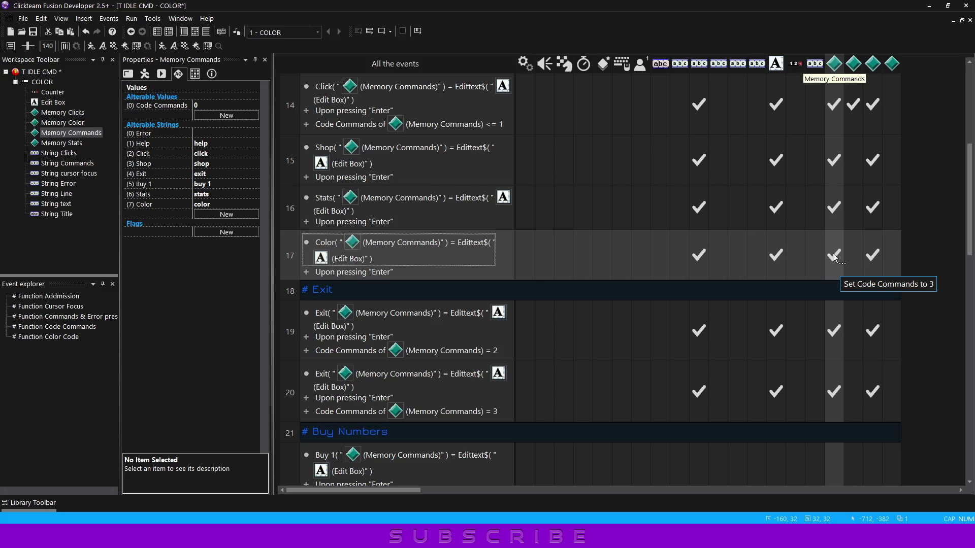
{"action": "scroll", "coordinate": [833, 257], "scroll_direction": "up", "scroll_amount": 2}
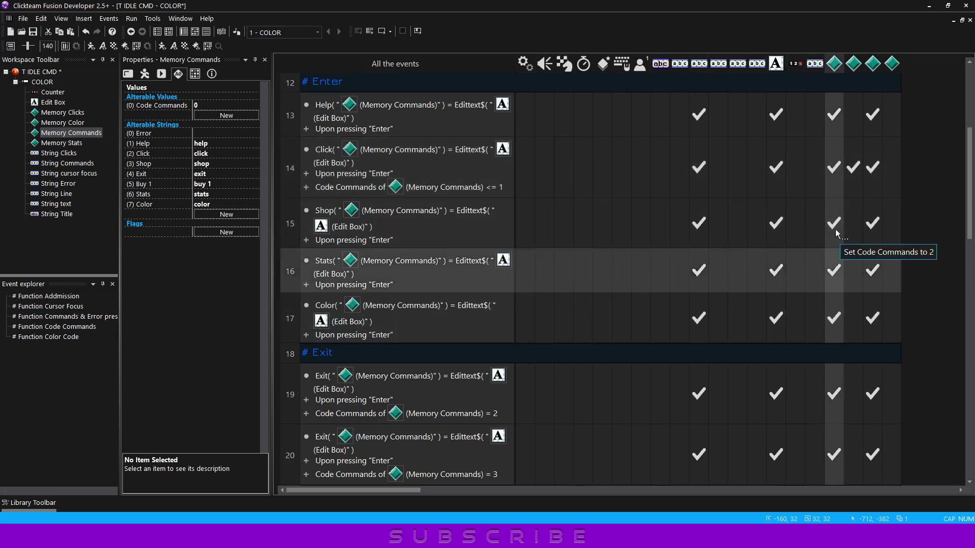
{"action": "left_click", "coordinate": [834, 171]}
{"action": "left_click", "coordinate": [836, 321]}
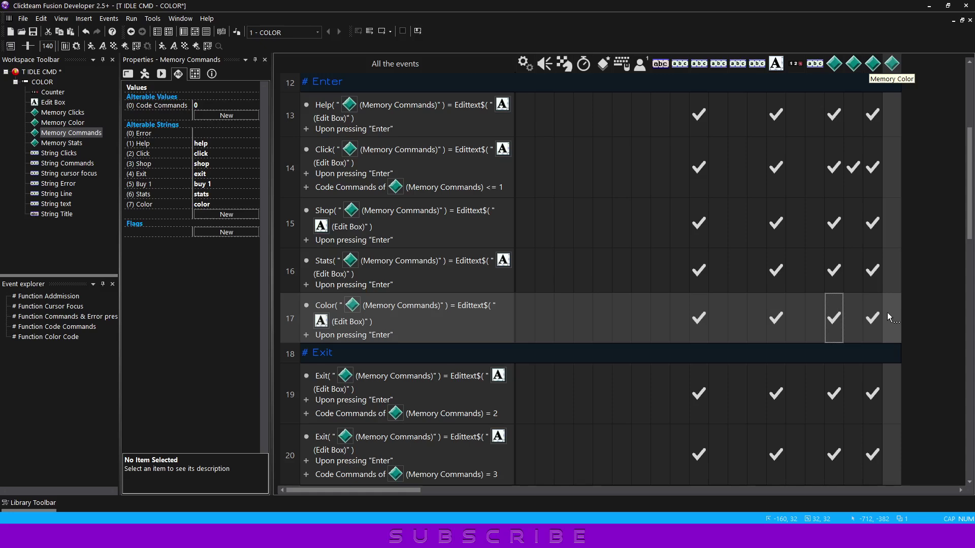
{"action": "right_click", "coordinate": [887, 312]}
{"action": "mouse_move", "coordinate": [900, 414]}
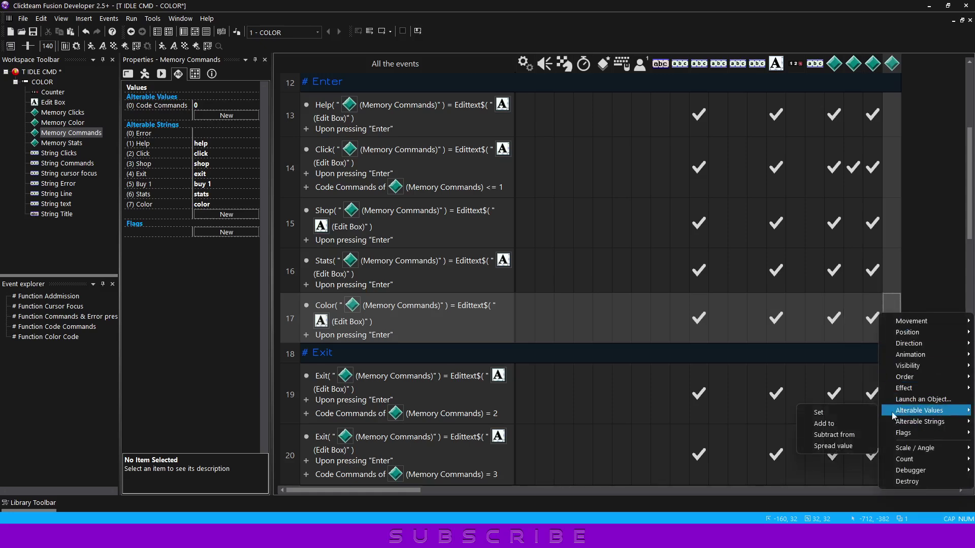
{"action": "left_click", "coordinate": [833, 424]}
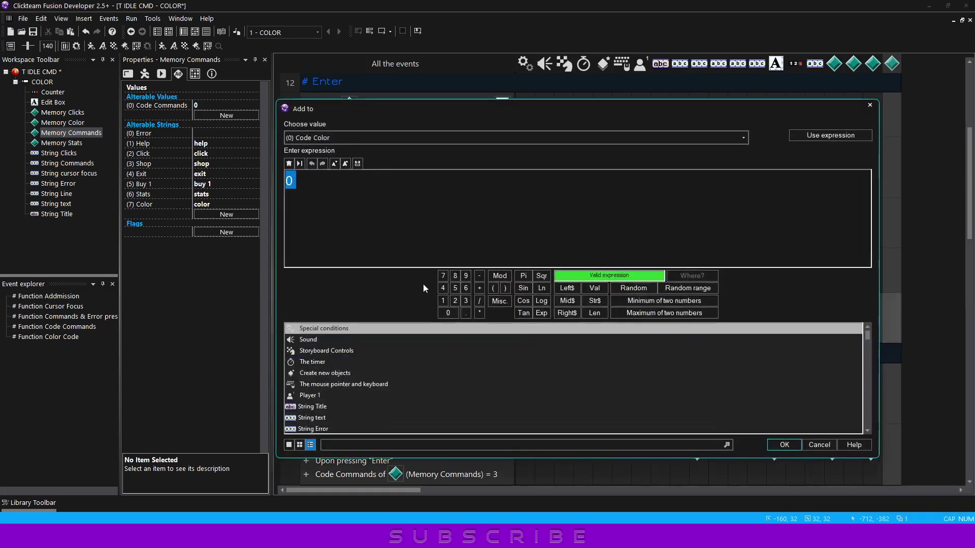
{"action": "type", "text": "1"}
{"action": "left_click", "coordinate": [784, 445]}
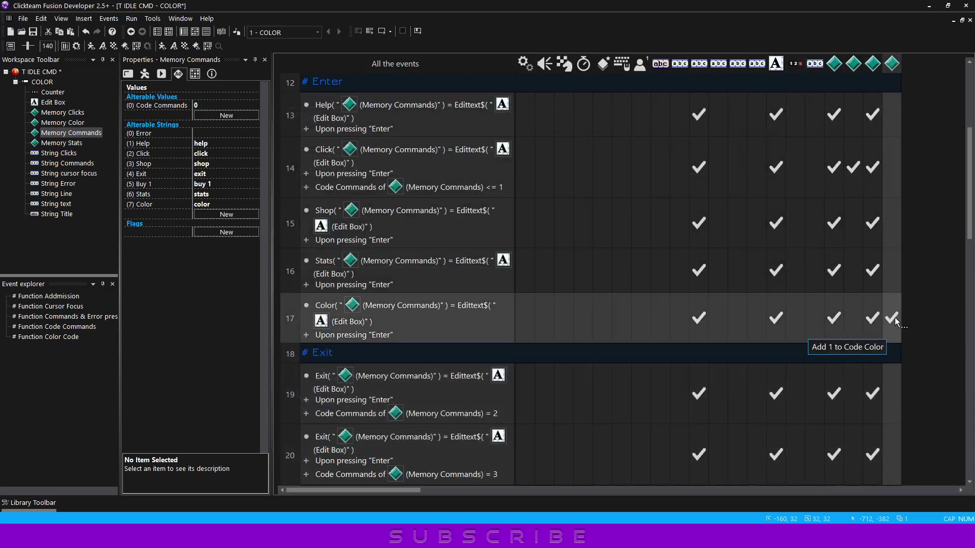
Show String text's Text Options and open its action list in event 35 of Function Color Code.
{"action": "scroll", "coordinate": [669, 205], "scroll_direction": "down", "scroll_amount": 5}
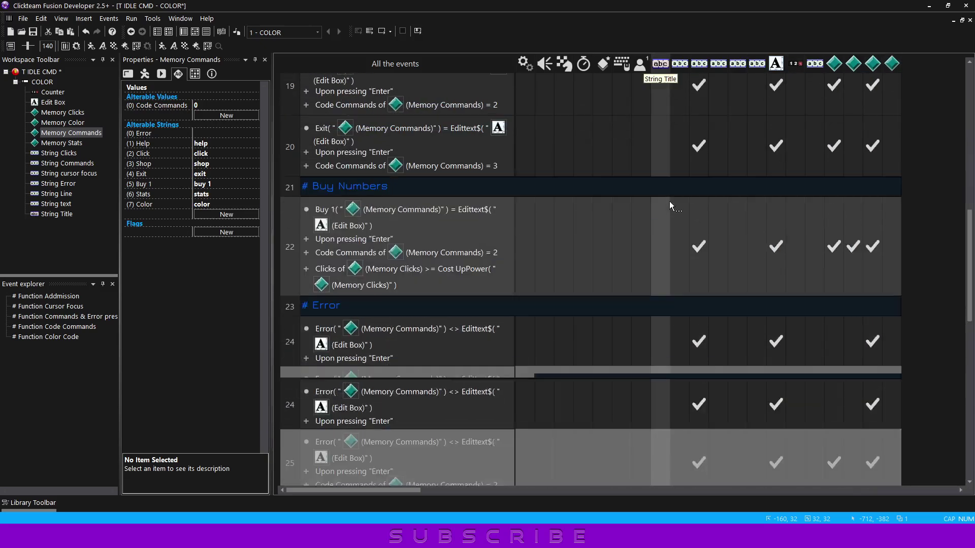
{"action": "scroll", "coordinate": [660, 199], "scroll_direction": "down", "scroll_amount": 2}
{"action": "scroll", "coordinate": [652, 192], "scroll_direction": "down", "scroll_amount": 3}
{"action": "scroll", "coordinate": [655, 196], "scroll_direction": "down", "scroll_amount": 3}
{"action": "scroll", "coordinate": [660, 200], "scroll_direction": "up", "scroll_amount": 3}
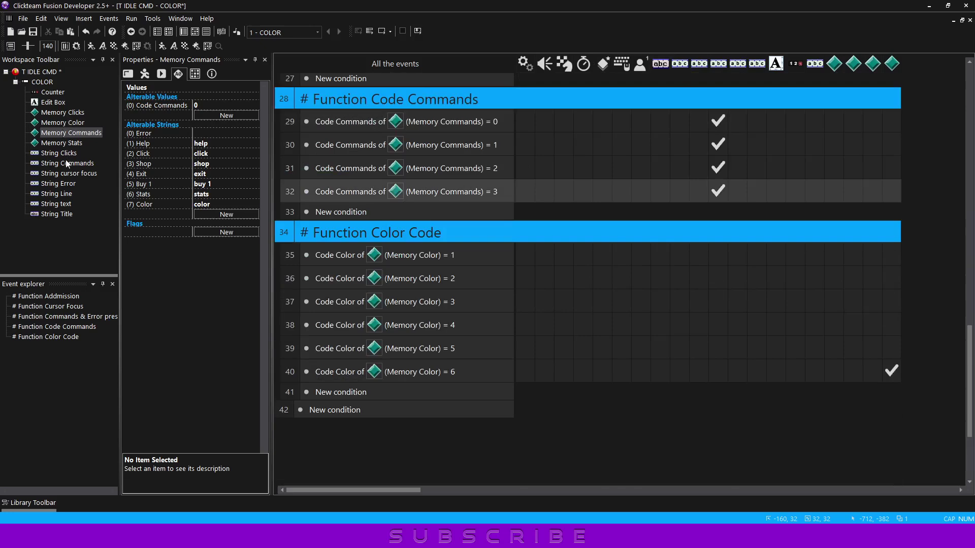
{"action": "left_click", "coordinate": [63, 205]}
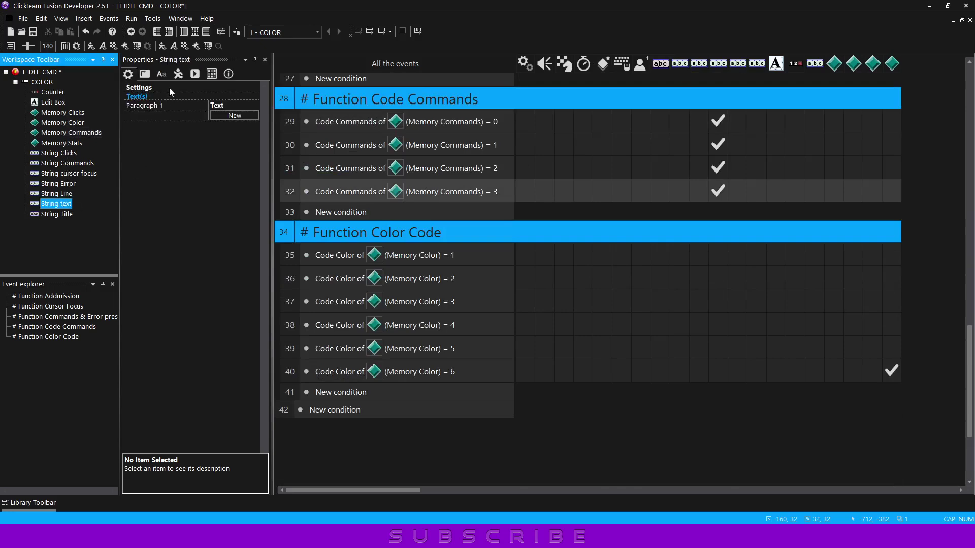
{"action": "left_click", "coordinate": [163, 74]}
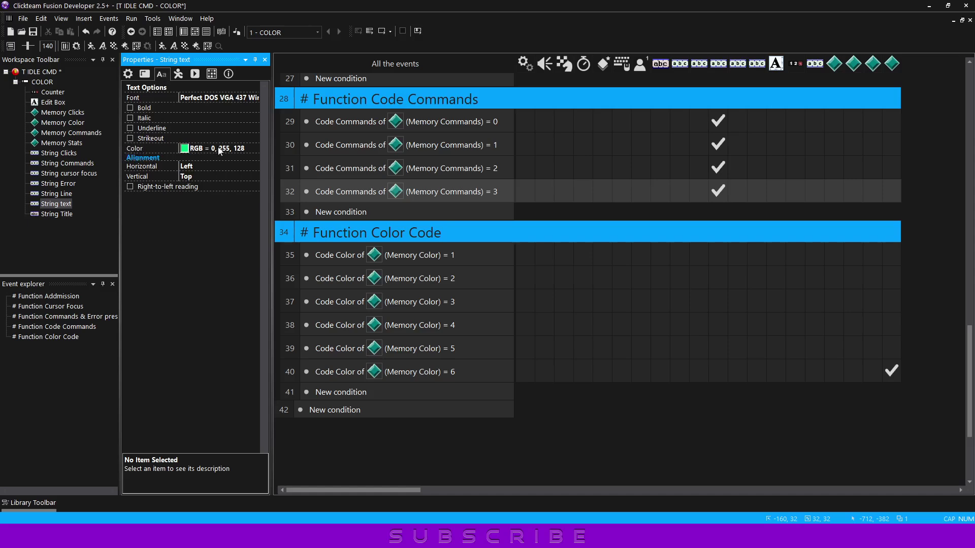
{"action": "left_click", "coordinate": [680, 257]}
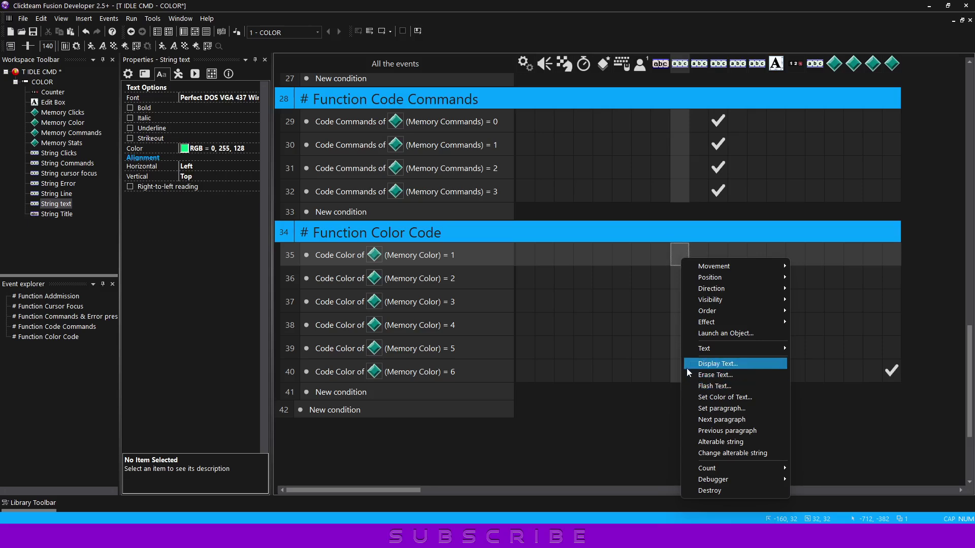
Add a Set text color action to event 35 with custom RGB 0, 255, 128.
{"action": "mouse_move", "coordinate": [693, 351]}
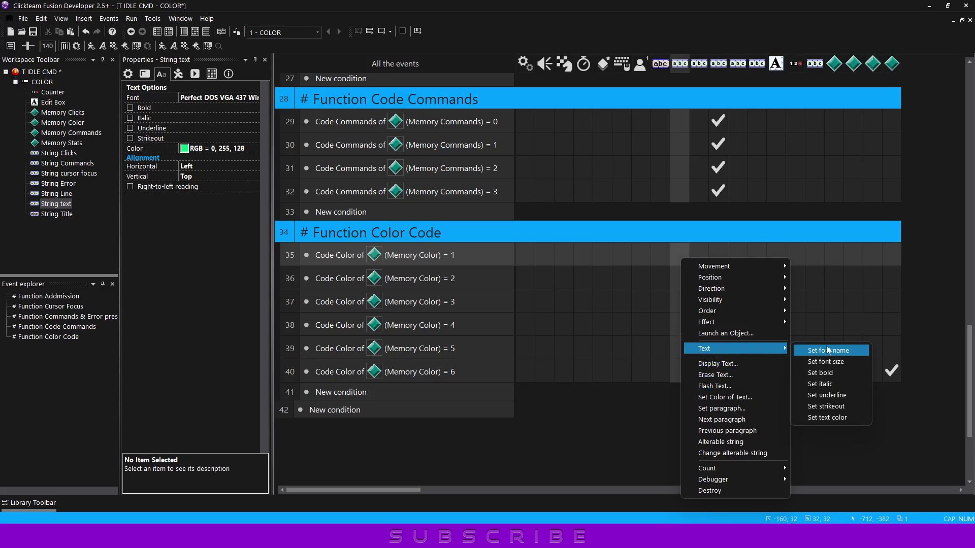
{"action": "left_click", "coordinate": [833, 417]}
{"action": "mouse_move", "coordinate": [480, 168]}
{"action": "left_mouse_down"}
{"action": "mouse_move", "coordinate": [434, 191]}
{"action": "mouse_move", "coordinate": [491, 185]}
{"action": "left_mouse_up"}
{"action": "left_click", "coordinate": [461, 200]}
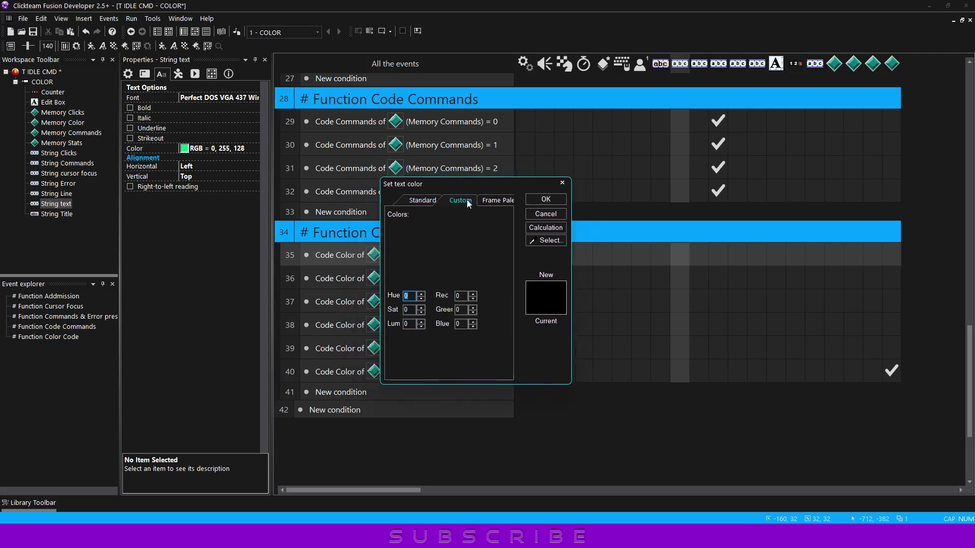
{"action": "left_click", "coordinate": [491, 199]}
{"action": "left_click", "coordinate": [456, 202]}
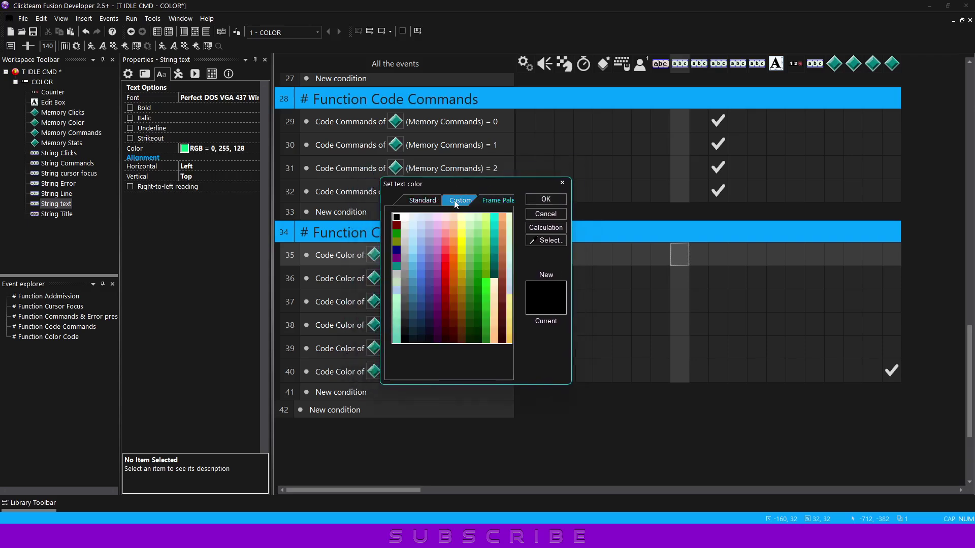
{"action": "left_click", "coordinate": [455, 203]}
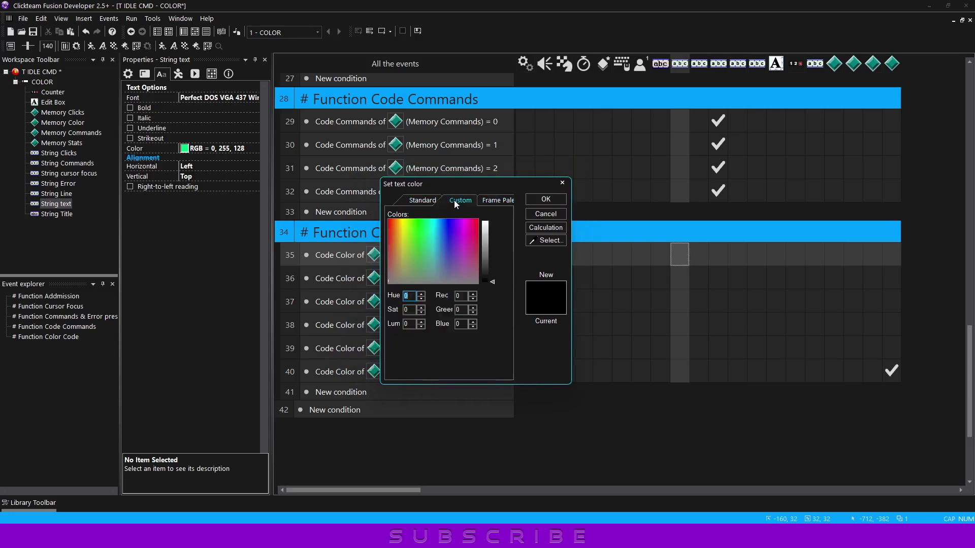
{"action": "left_click", "coordinate": [465, 311]}
{"action": "type", "text": "255"}
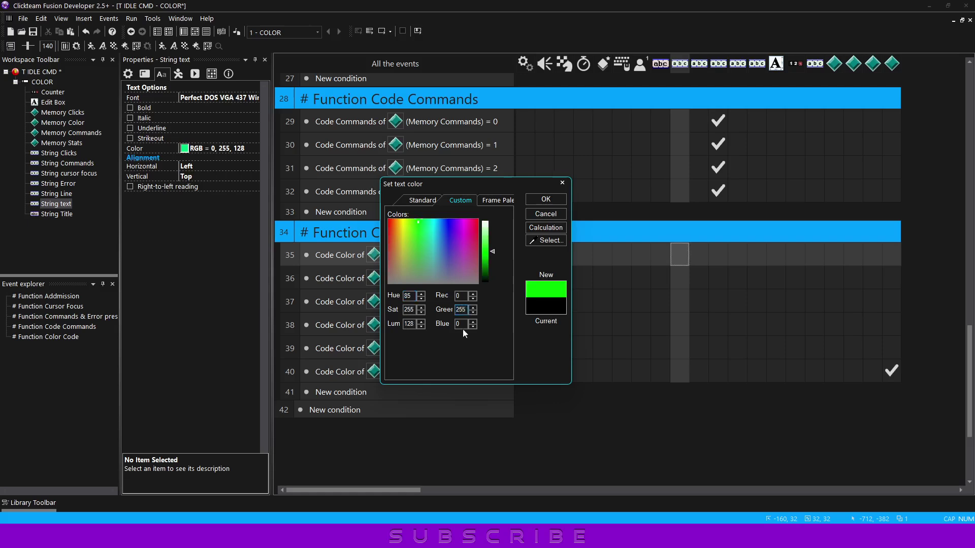
{"action": "type", "text": "128"}
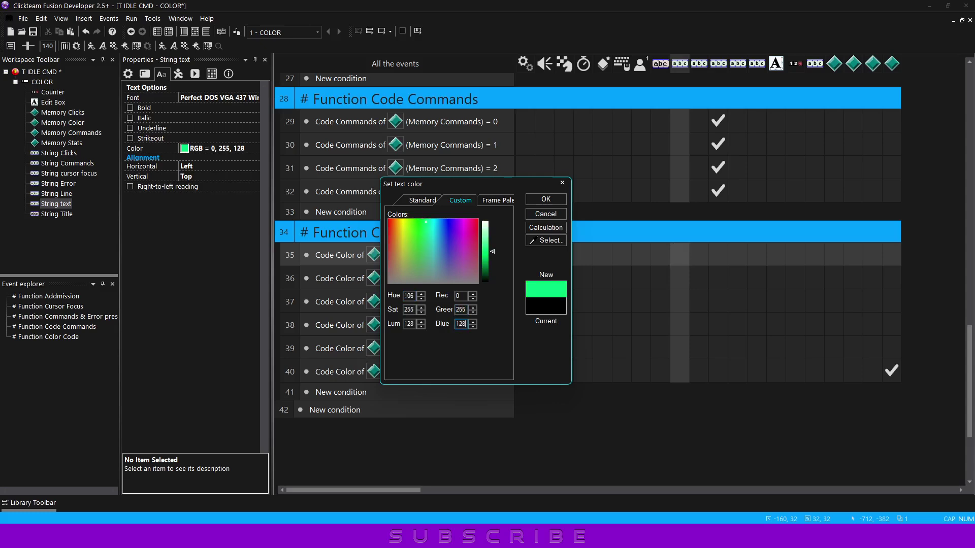
{"action": "key", "text": "Return"}
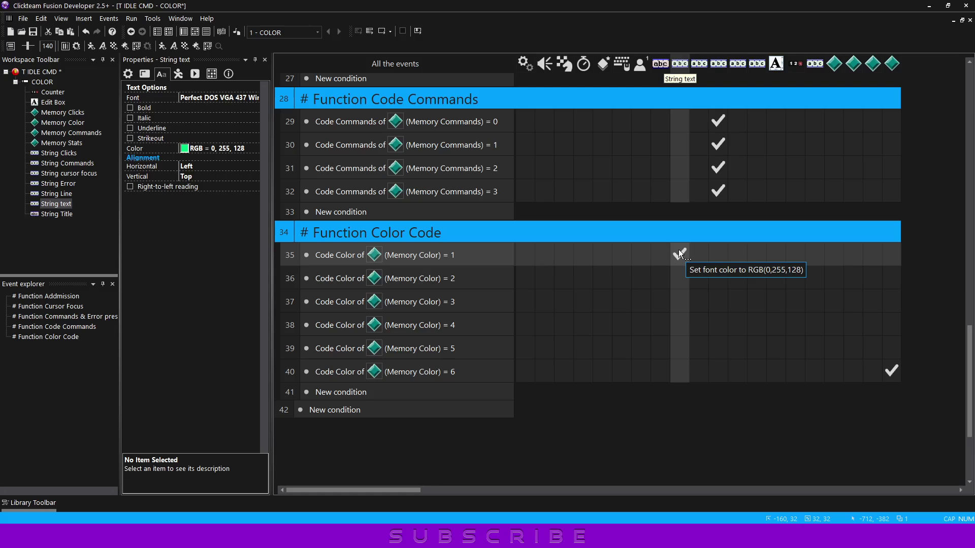
Make event 36 set String text's font colour to orange.
{"action": "right_click", "coordinate": [683, 274]}
{"action": "left_click", "coordinate": [707, 251]}
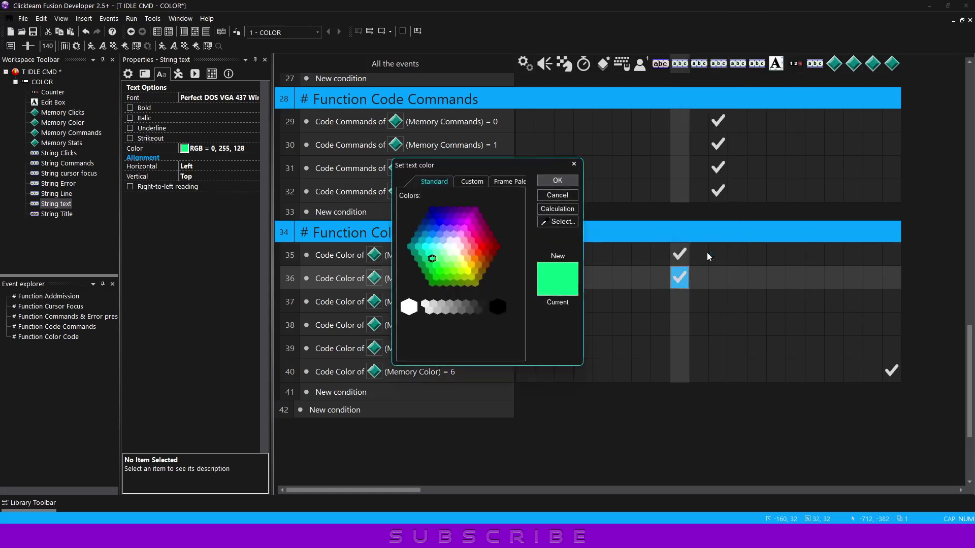
{"action": "left_click", "coordinate": [475, 183]}
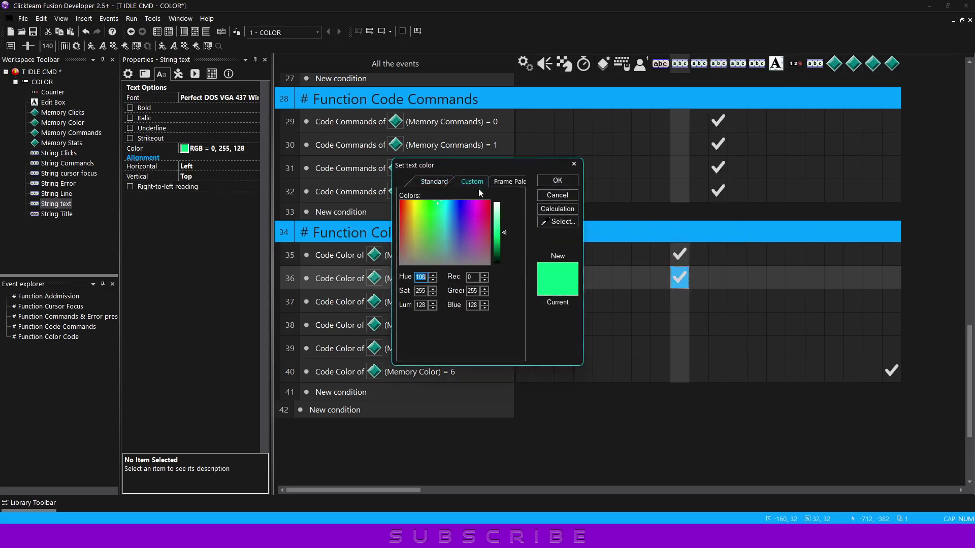
{"action": "type", "text": "55"}
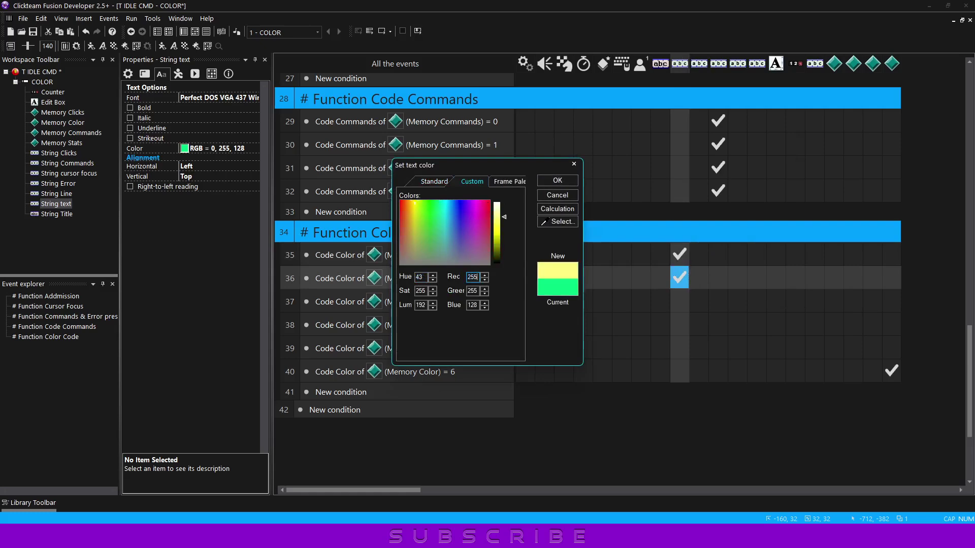
{"action": "type", "text": "12"}
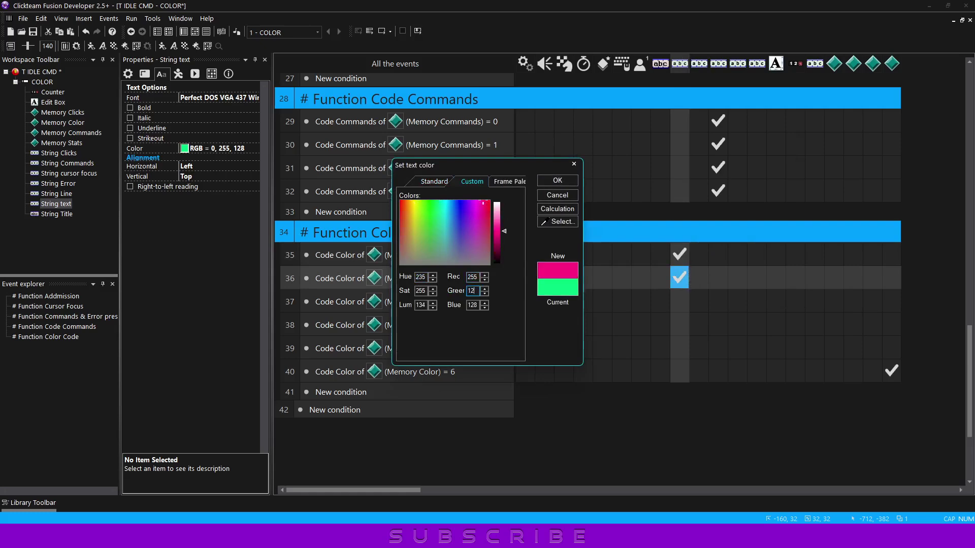
{"action": "type", "text": "8"}
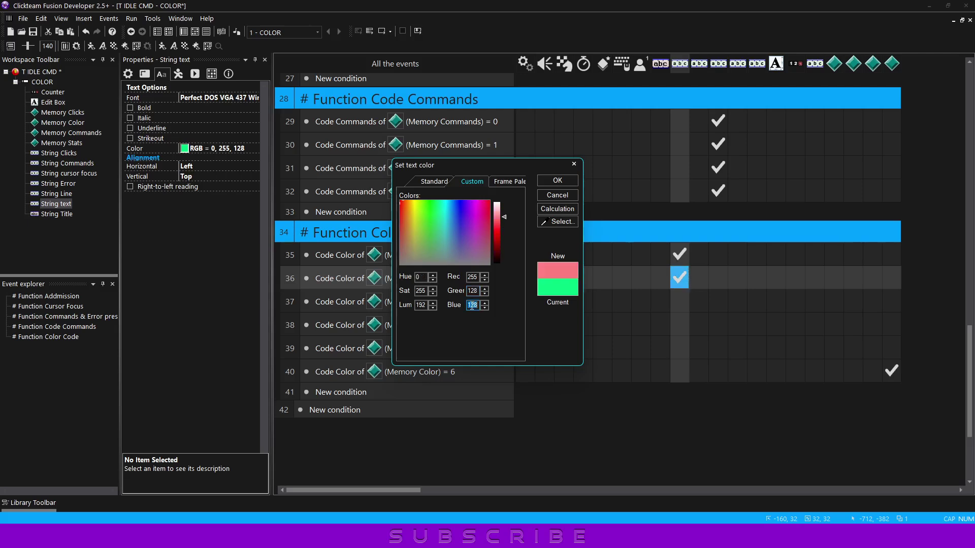
{"action": "type", "text": "0"}
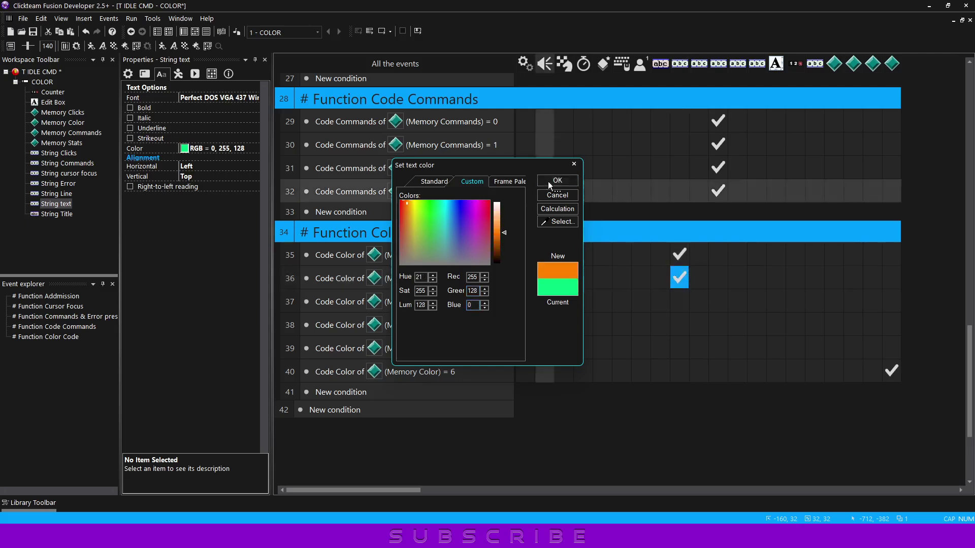
{"action": "left_click", "coordinate": [558, 180]}
Copy the colour action to event 37 and change it to dark green.
{"action": "left_click_drag", "start_coordinate": [679, 278], "coordinate": [679, 302]}
{"action": "right_click", "coordinate": [678, 301]}
{"action": "left_click", "coordinate": [699, 280]}
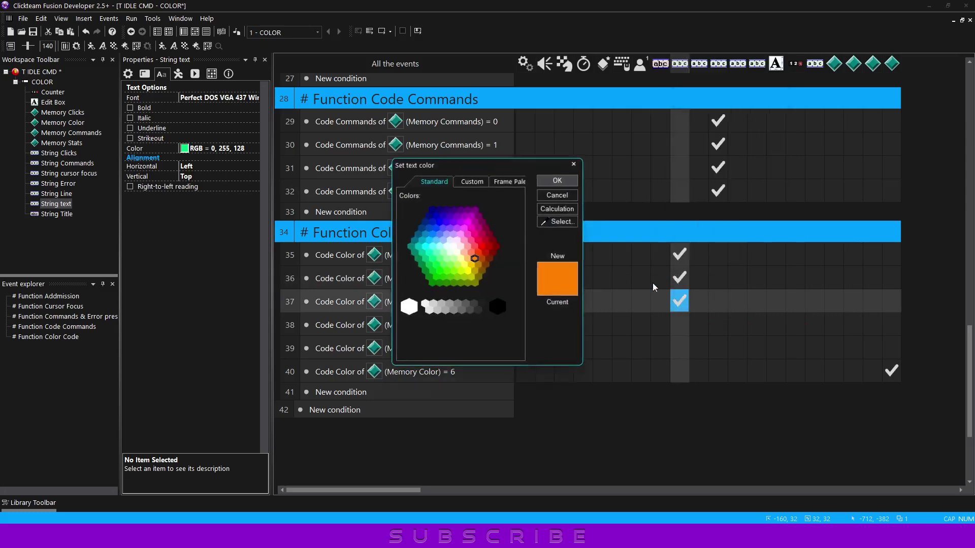
{"action": "left_click", "coordinate": [471, 182]}
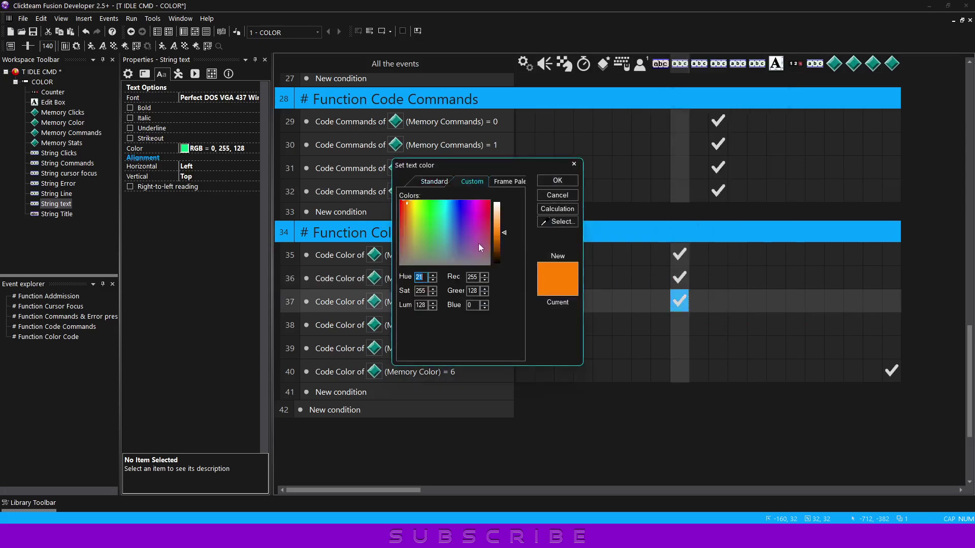
{"action": "double_click", "coordinate": [473, 277]}
{"action": "type", "text": "0"}
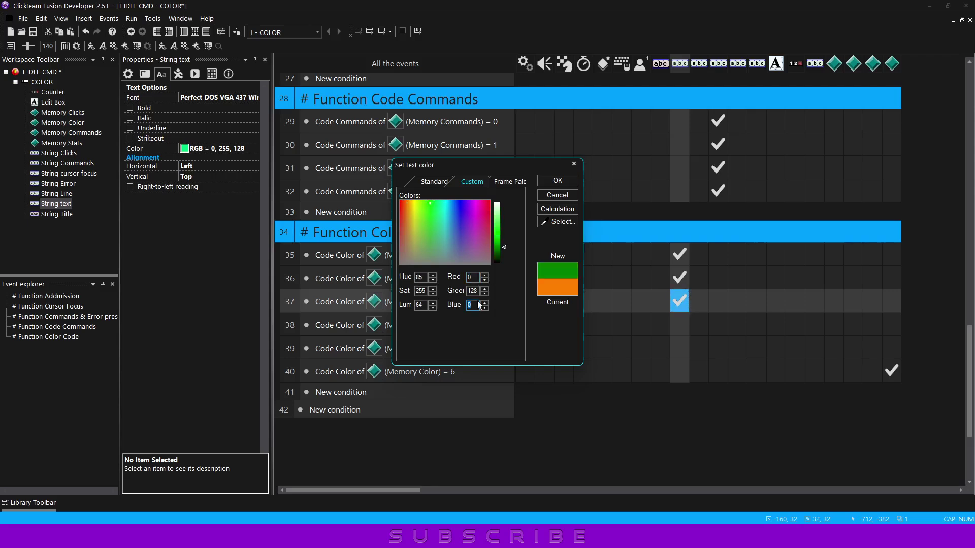
{"action": "type", "text": "255"}
{"action": "left_click", "coordinate": [546, 183]}
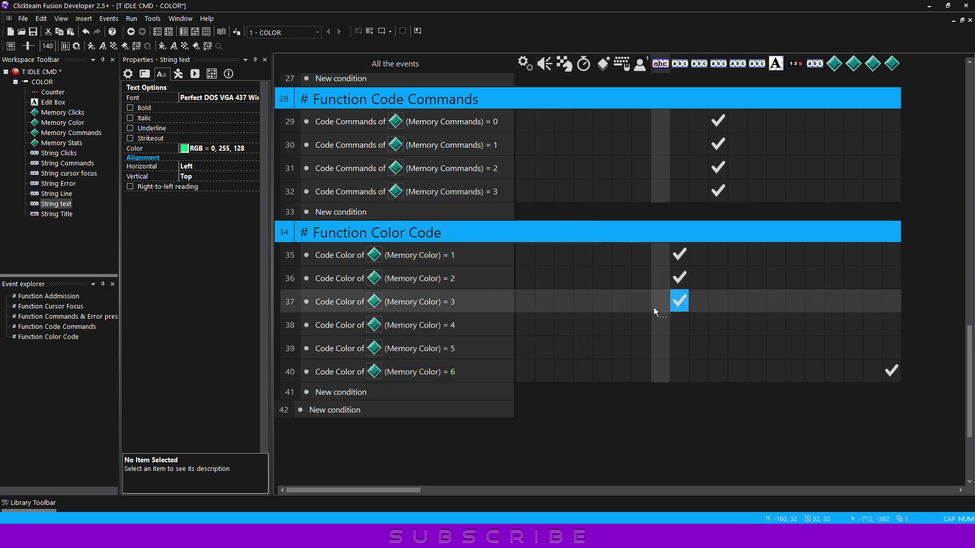
Change event 38's String text font colour to lime, RGB 128, 255, 0.
{"action": "right_click", "coordinate": [678, 325]}
{"action": "left_click", "coordinate": [688, 303]}
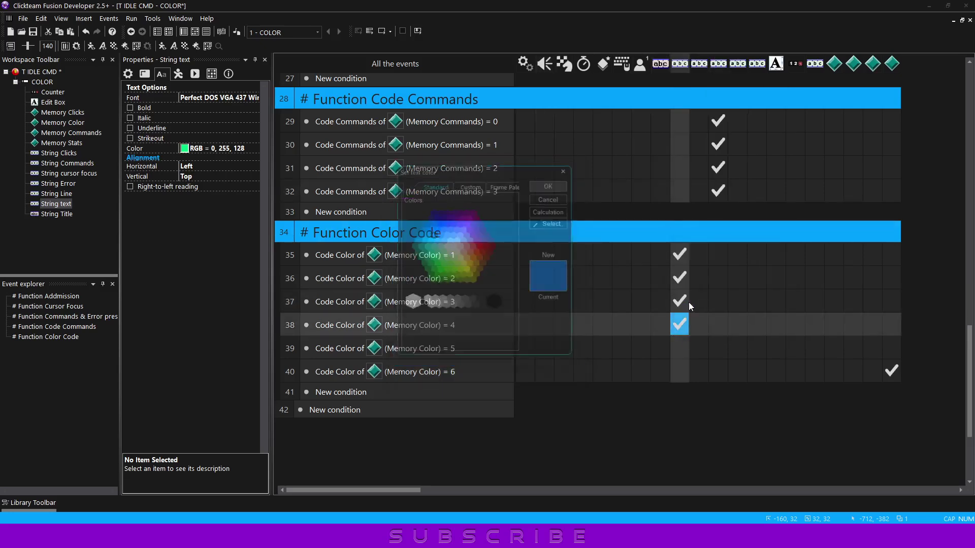
{"action": "left_click", "coordinate": [471, 182]}
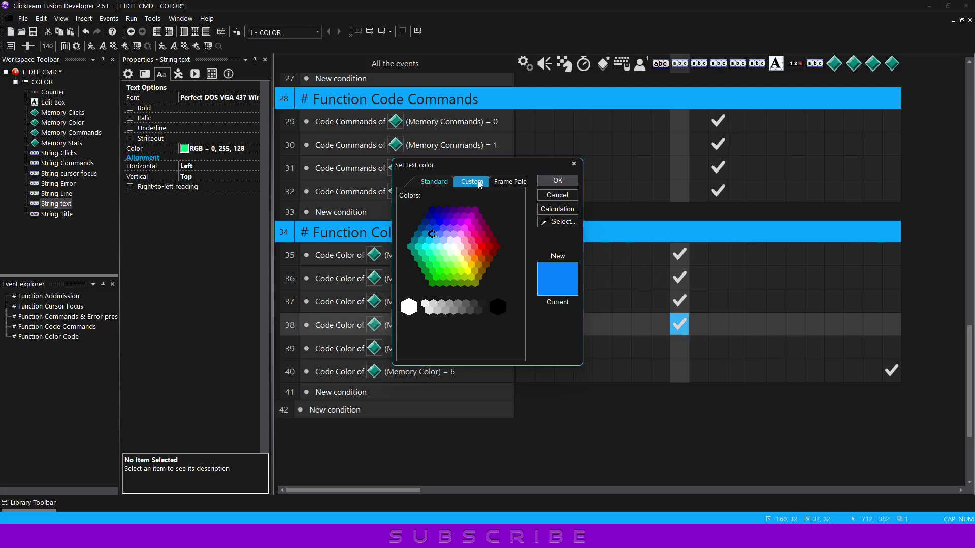
{"action": "double_click", "coordinate": [477, 277]}
{"action": "type", "text": "128"}
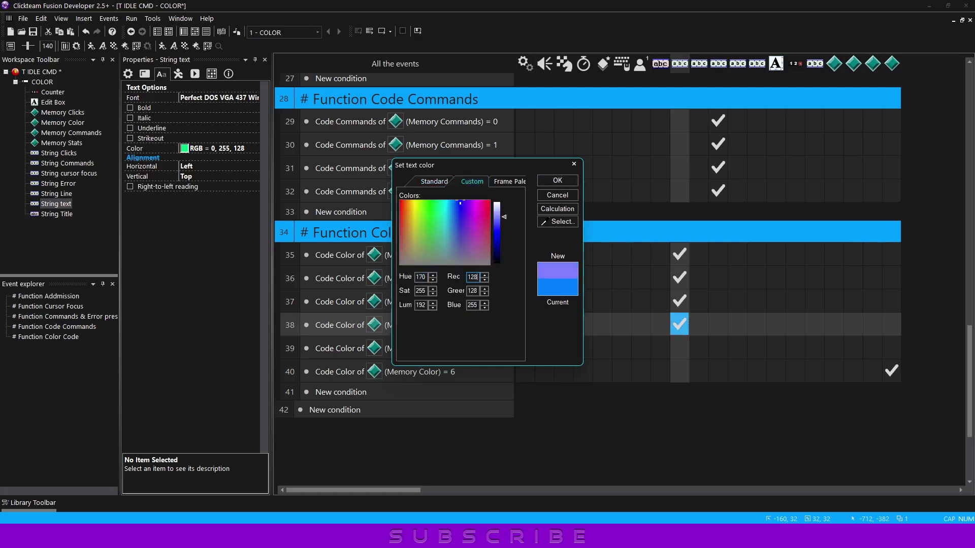
{"action": "left_click", "coordinate": [478, 291]}
{"action": "type", "text": "255"}
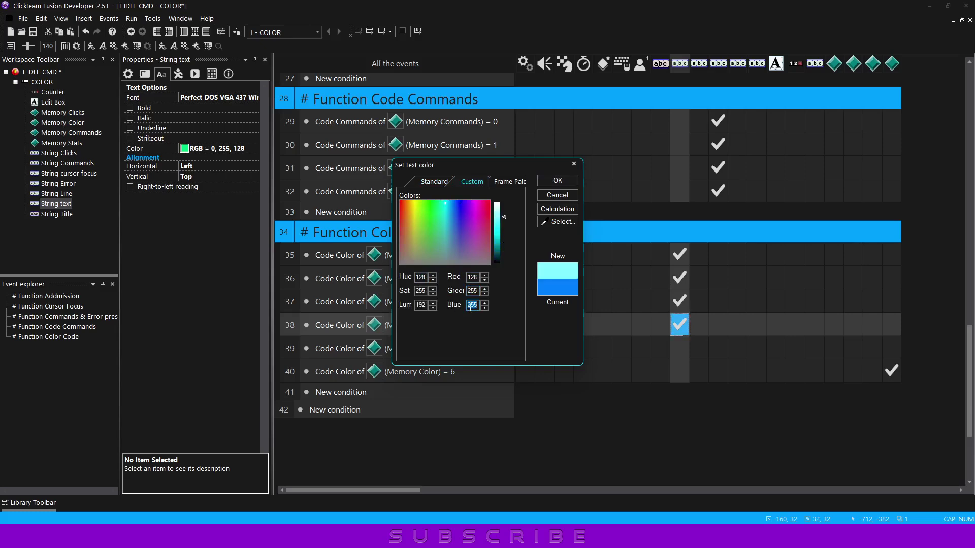
{"action": "type", "text": "0"}
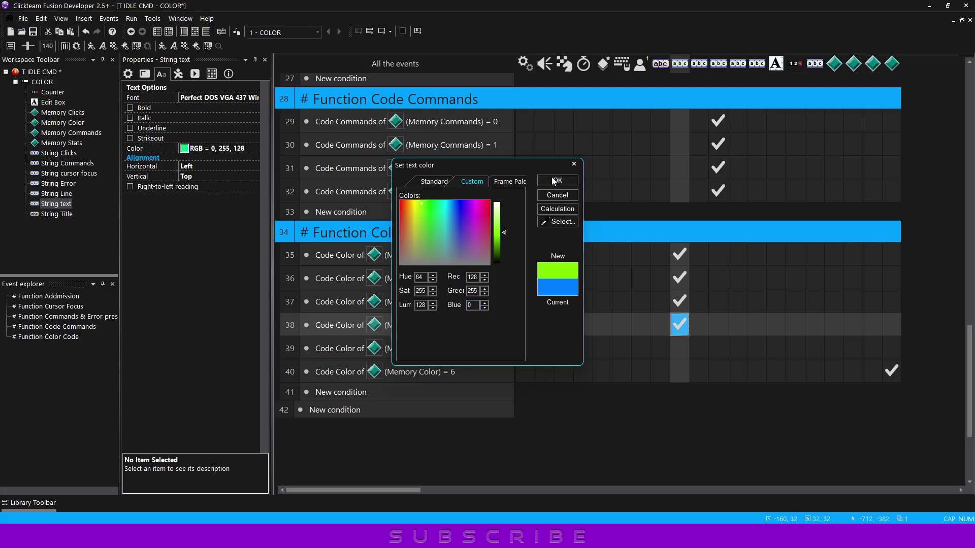
{"action": "left_click", "coordinate": [554, 180]}
Change event 39's String text font colour to purple, RGB 128, 0, 255.
{"action": "right_click", "coordinate": [677, 345]}
{"action": "left_click", "coordinate": [698, 326]}
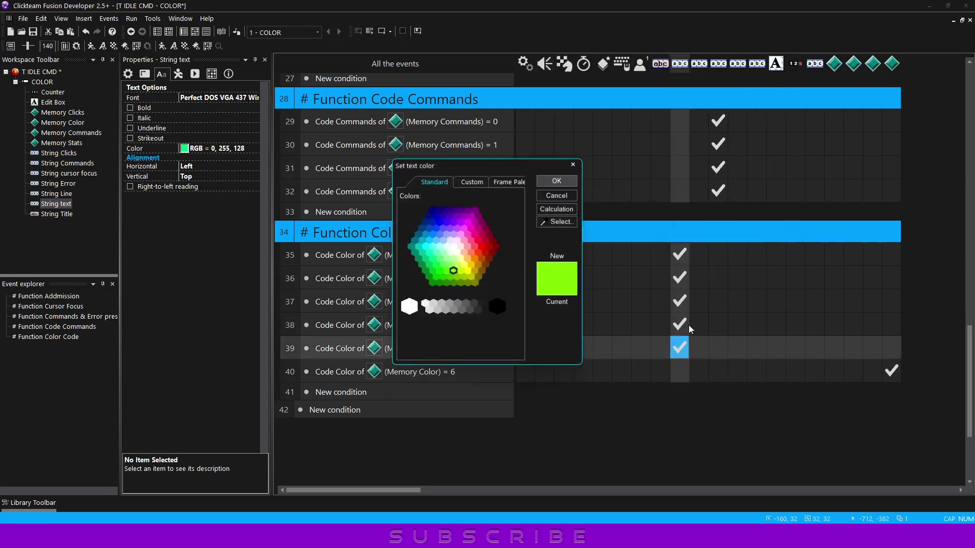
{"action": "left_click", "coordinate": [475, 185]}
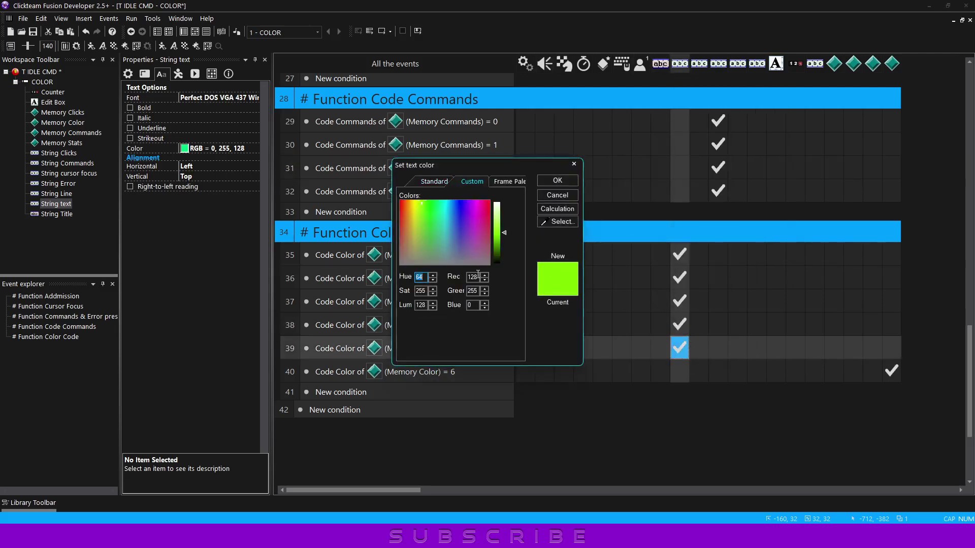
{"action": "left_click", "coordinate": [474, 277]}
{"action": "type", "text": "0"}
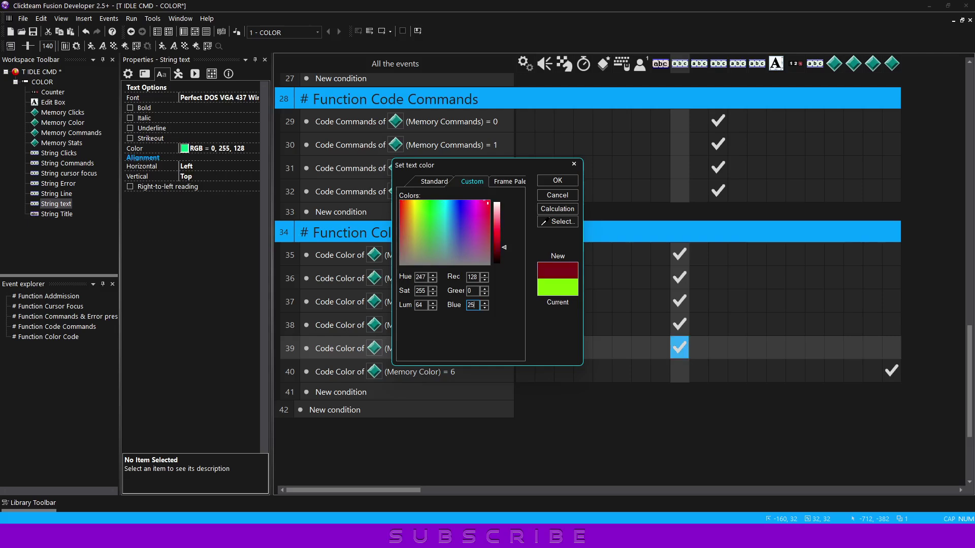
{"action": "type", "text": "255"}
{"action": "left_click", "coordinate": [557, 180]}
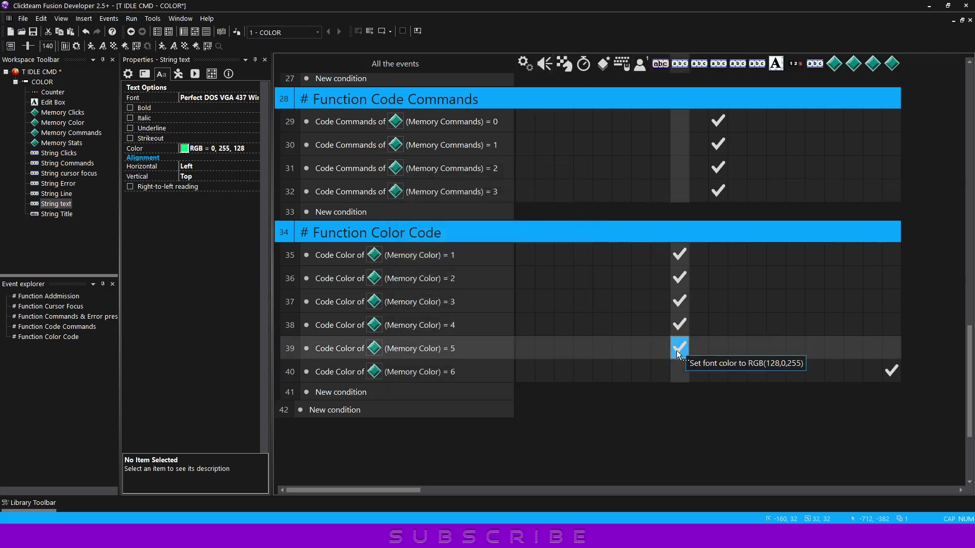
Run the game and watch Memory Color's alterable values in the debugger.
{"action": "left_click", "coordinate": [382, 32]}
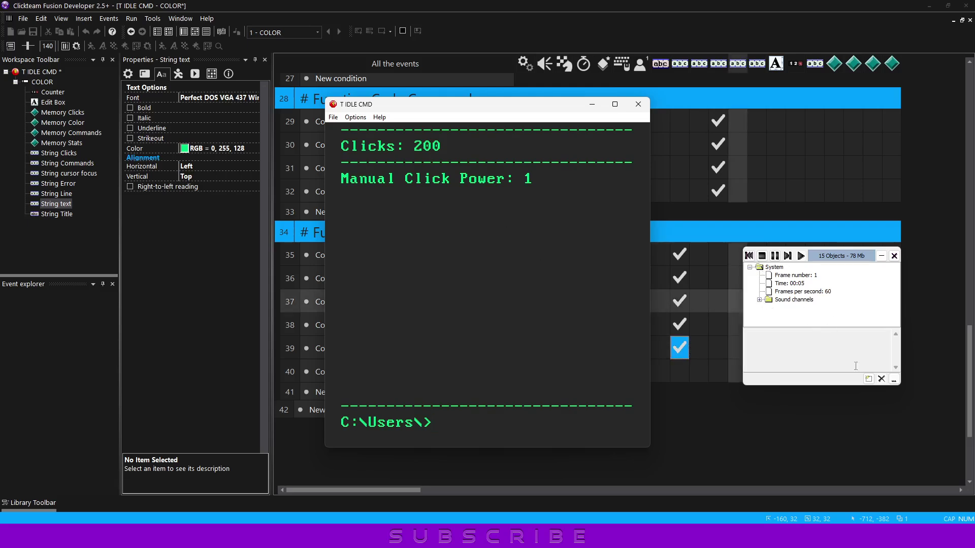
{"action": "left_click", "coordinate": [867, 380]}
{"action": "left_click", "coordinate": [410, 208]}
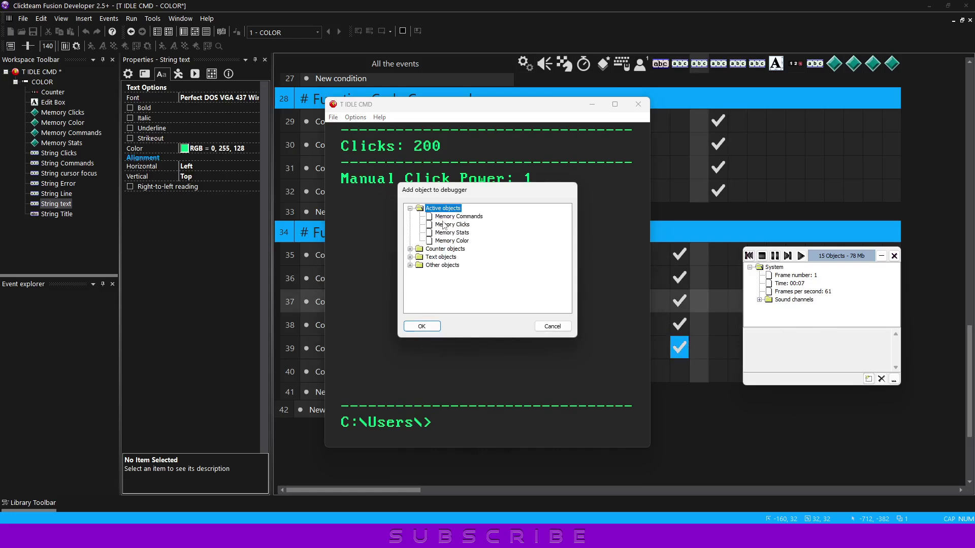
{"action": "left_click", "coordinate": [450, 242]}
{"action": "left_click", "coordinate": [429, 326]}
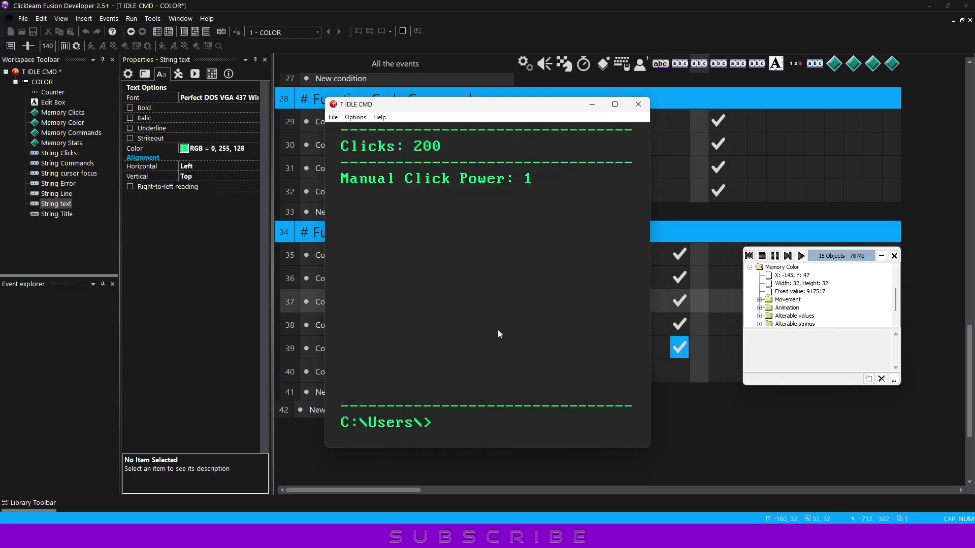
{"action": "left_click_drag", "start_coordinate": [813, 385], "coordinate": [811, 489]}
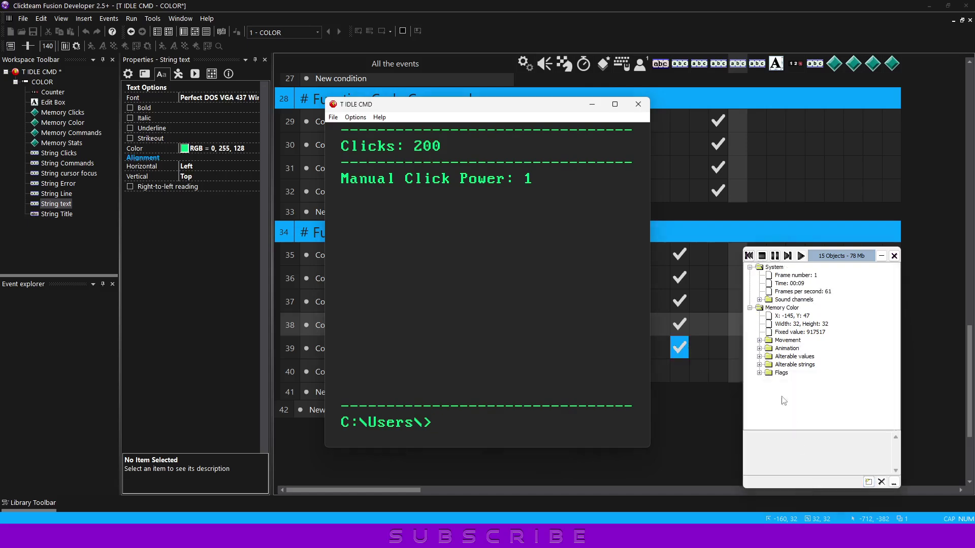
{"action": "left_click", "coordinate": [760, 357]}
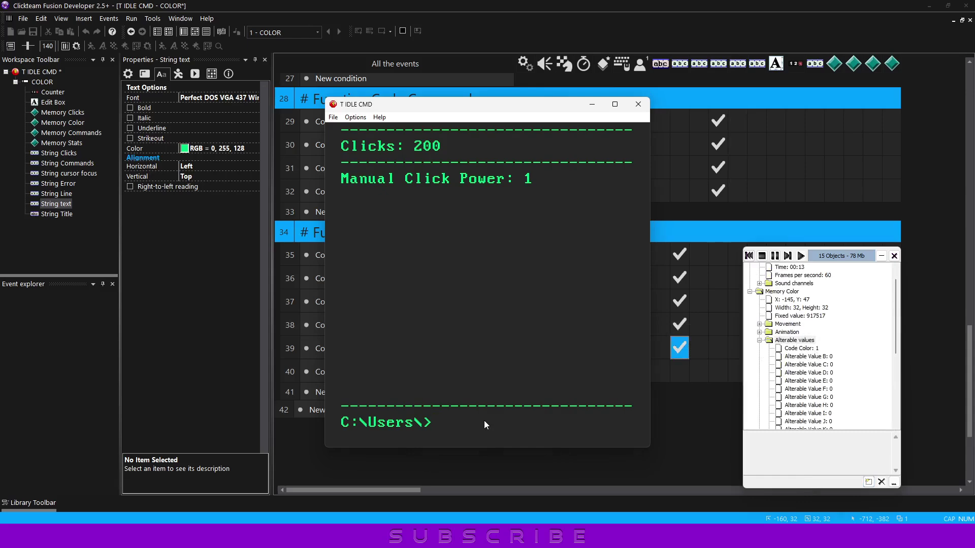
Enter the color command five times, cycling Code Color 1 through 5 and back to 1.
{"action": "type", "text": "color"}
{"action": "key", "text": "Return"}
{"action": "type", "text": "color"}
{"action": "key", "text": "Return"}
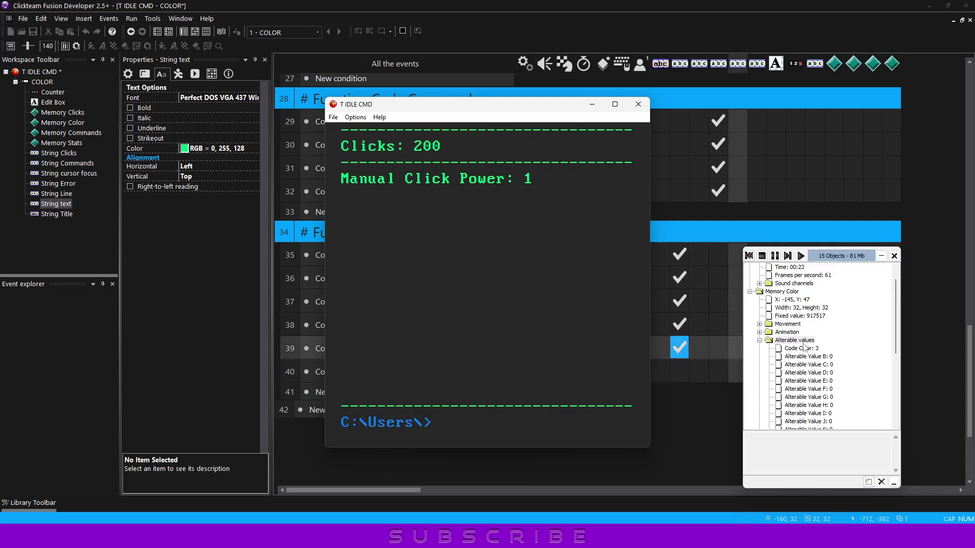
{"action": "type", "text": "color"}
{"action": "key", "text": "Return"}
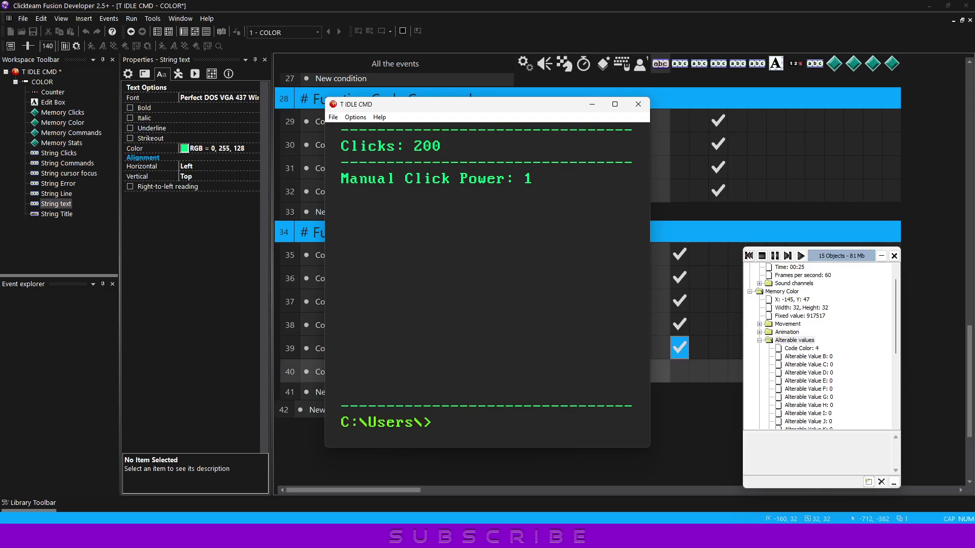
{"action": "type", "text": "col"}
{"action": "type", "text": "or"}
{"action": "key", "text": "Return"}
{"action": "type", "text": "co"}
{"action": "key", "text": "Return"}
Stop the game and copy the rows 35–39 font colour actions into the other String object columns.
{"action": "left_click", "coordinate": [638, 105]}
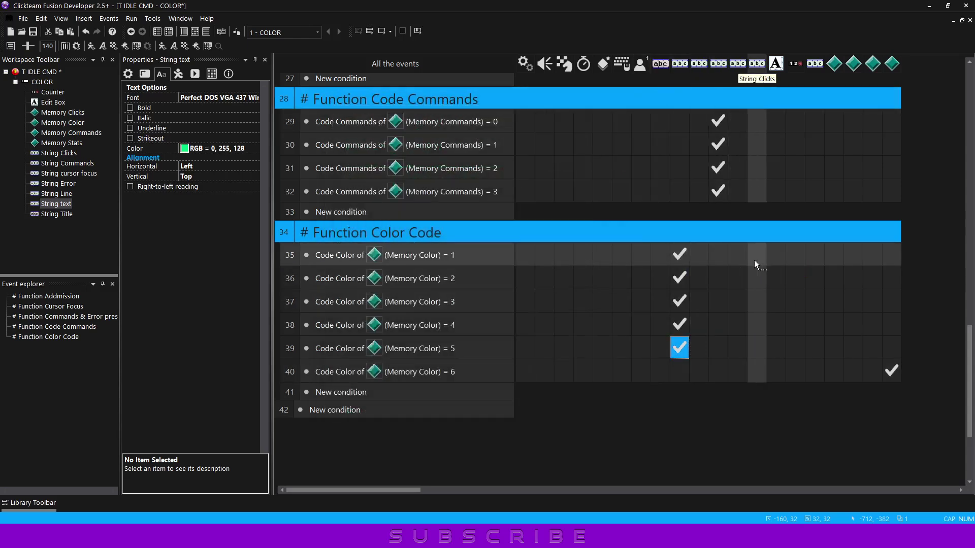
{"action": "left_click", "coordinate": [679, 254]}
{"action": "left_click_drag", "start_coordinate": [716, 257], "coordinate": [718, 255]}
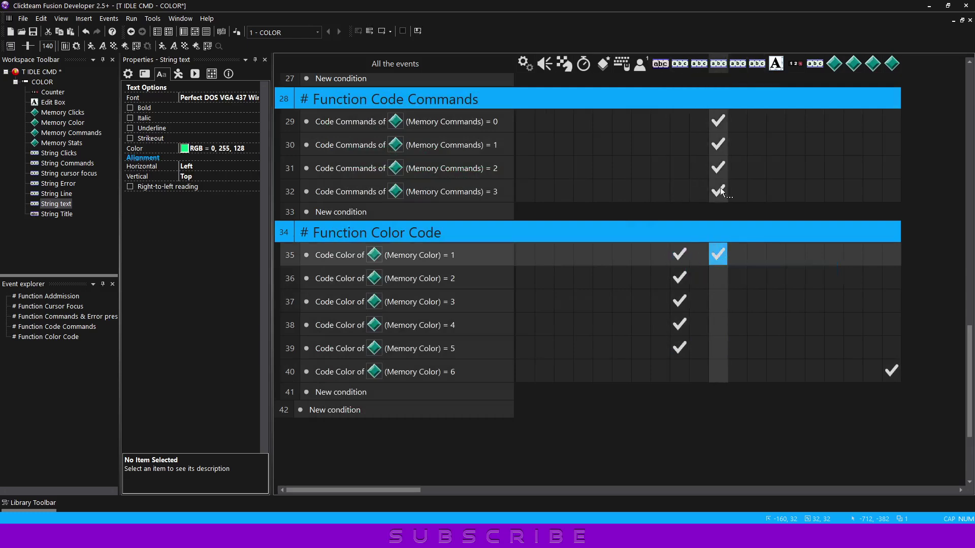
{"action": "left_click_drag", "start_coordinate": [698, 63], "coordinate": [675, 65]}
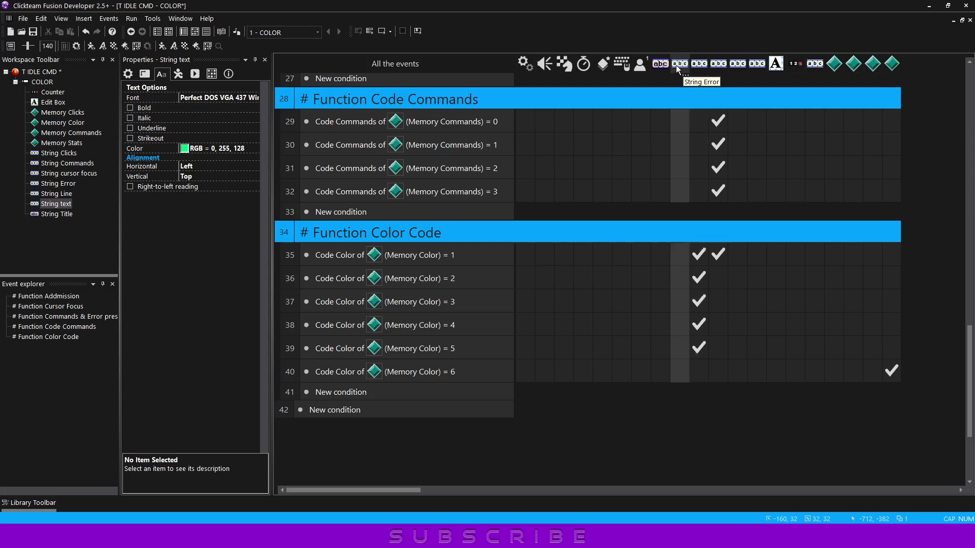
{"action": "left_click_drag", "start_coordinate": [717, 255], "coordinate": [756, 255]}
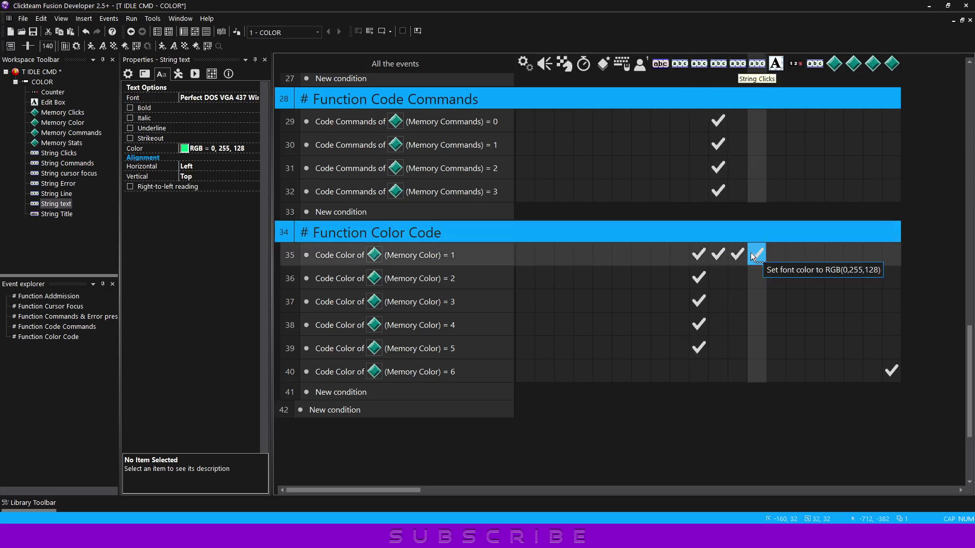
{"action": "left_click_drag", "start_coordinate": [698, 278], "coordinate": [757, 279]}
{"action": "left_click_drag", "start_coordinate": [698, 301], "coordinate": [756, 301]}
{"action": "left_click_drag", "start_coordinate": [699, 325], "coordinate": [756, 325]}
{"action": "left_click_drag", "start_coordinate": [698, 348], "coordinate": [756, 349]}
{"action": "left_click", "coordinate": [741, 410]}
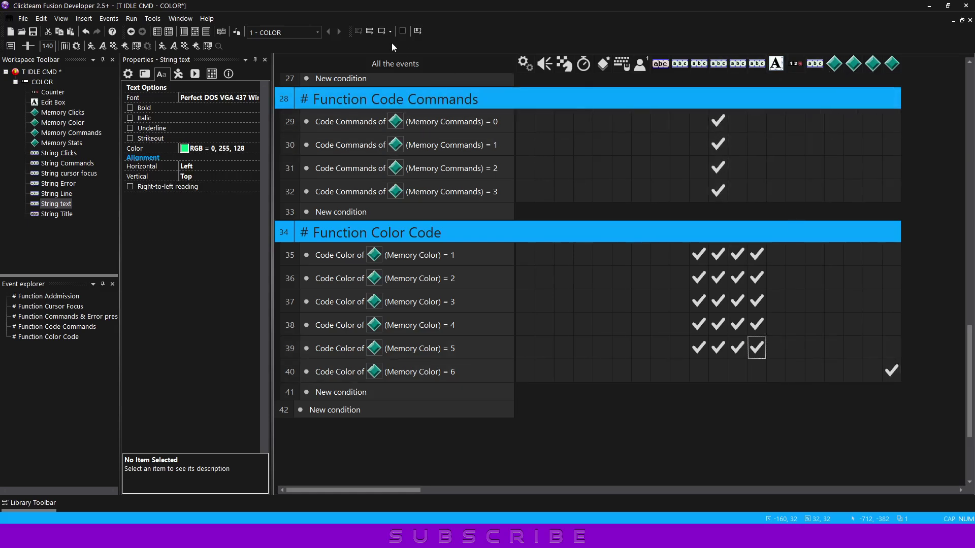
Run the game and enter color, a misspelt colro, then color, turning text orange then blue.
{"action": "left_click", "coordinate": [418, 31]}
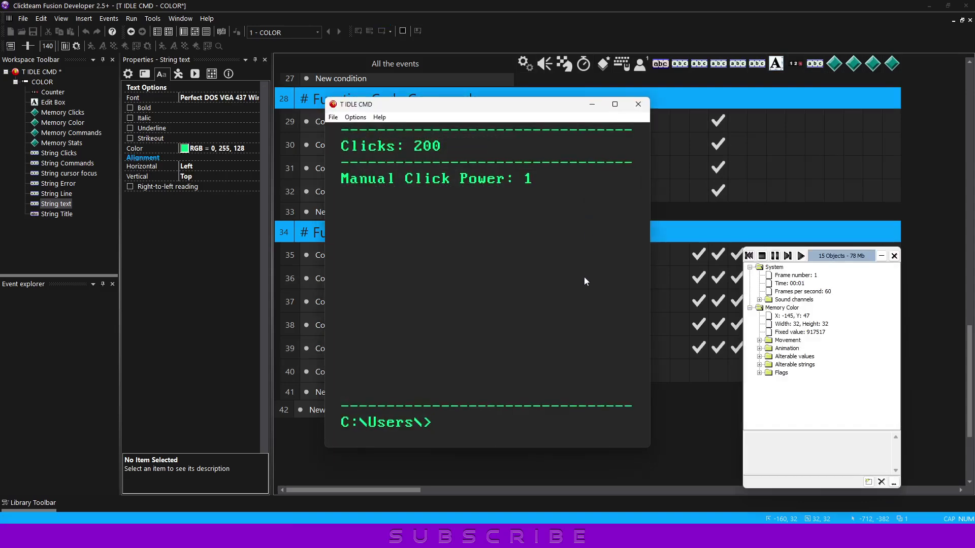
{"action": "type", "text": "color"}
{"action": "key", "text": "Return"}
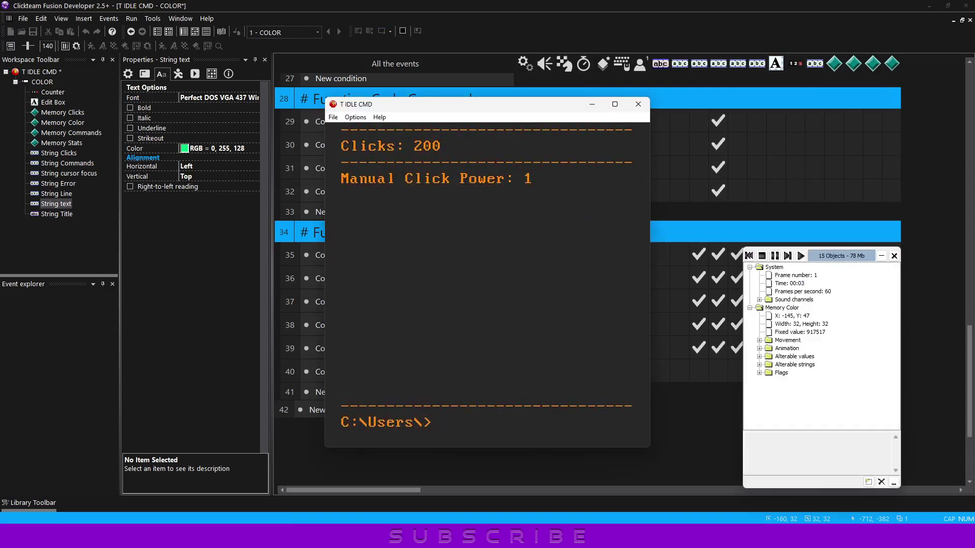
{"action": "type", "text": "colro"}
{"action": "key", "text": "Return"}
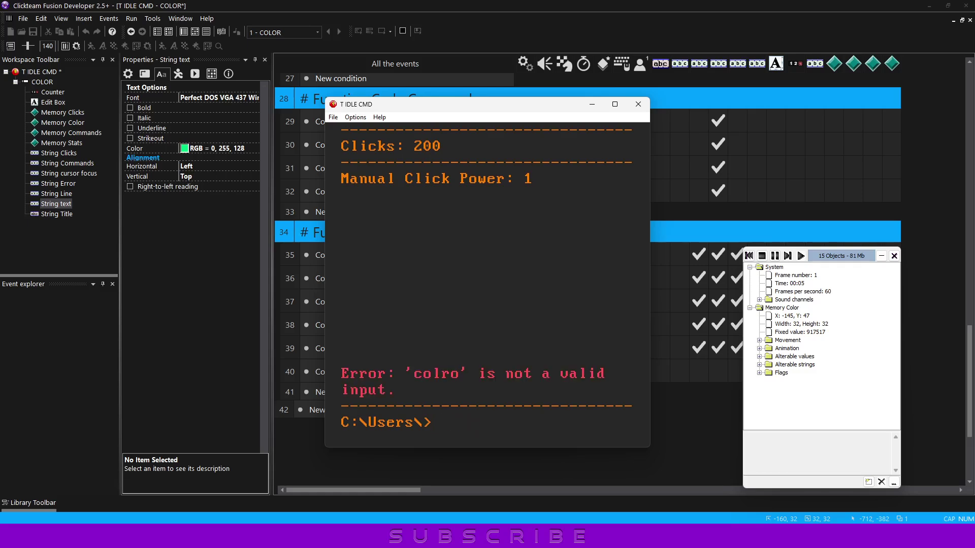
{"action": "type", "text": "color"}
{"action": "key", "text": "Return"}
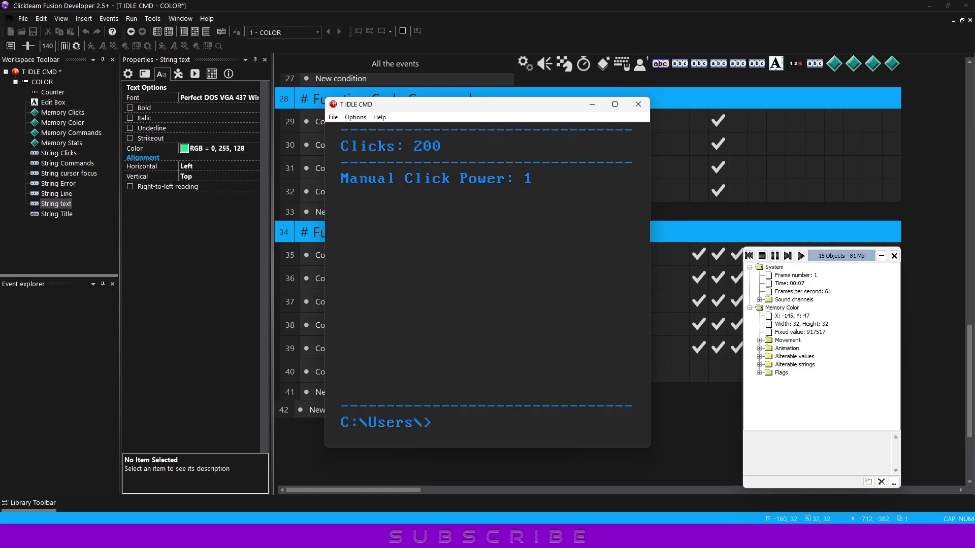
Enter stats, shop and further color commands, checking all text turns green, purple, then green.
{"action": "type", "text": "stats"}
{"action": "key", "text": "Return"}
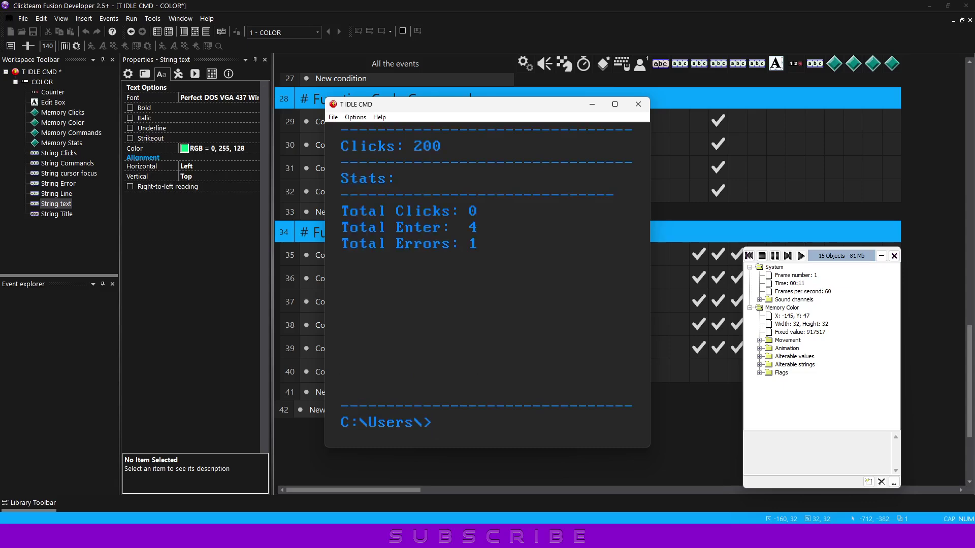
{"action": "key", "text": "Return"}
{"action": "type", "text": "co"}
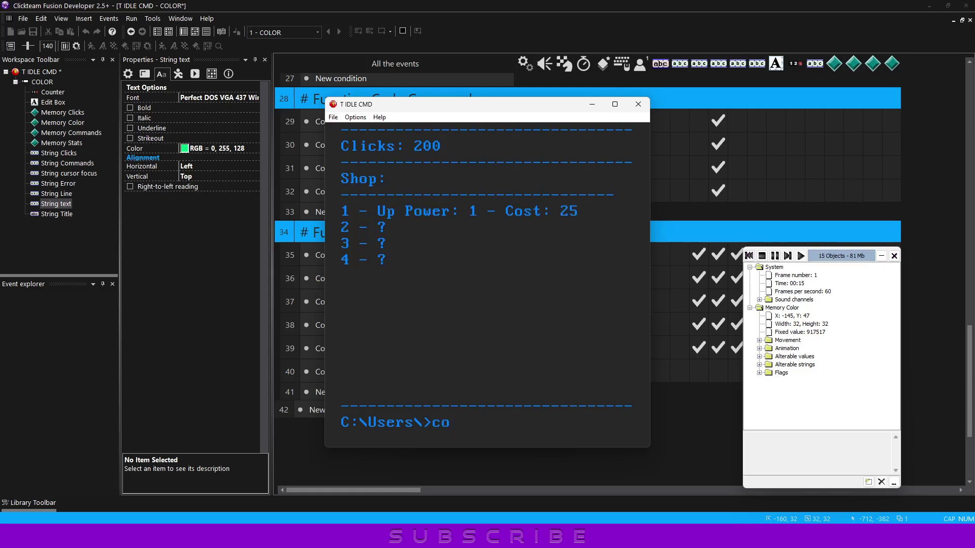
{"action": "type", "text": "lor"}
{"action": "key", "text": "Return"}
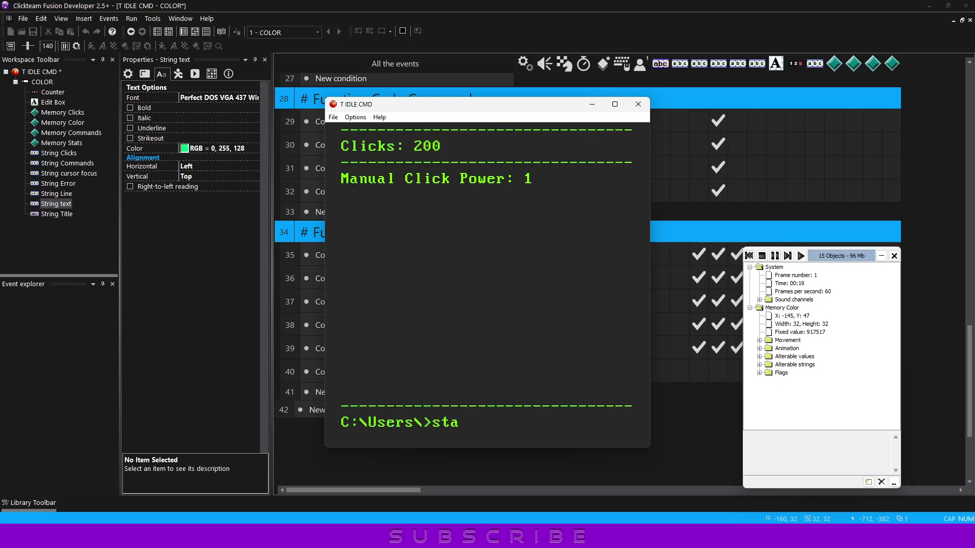
{"action": "type", "text": "ts"}
{"action": "key", "text": "Return"}
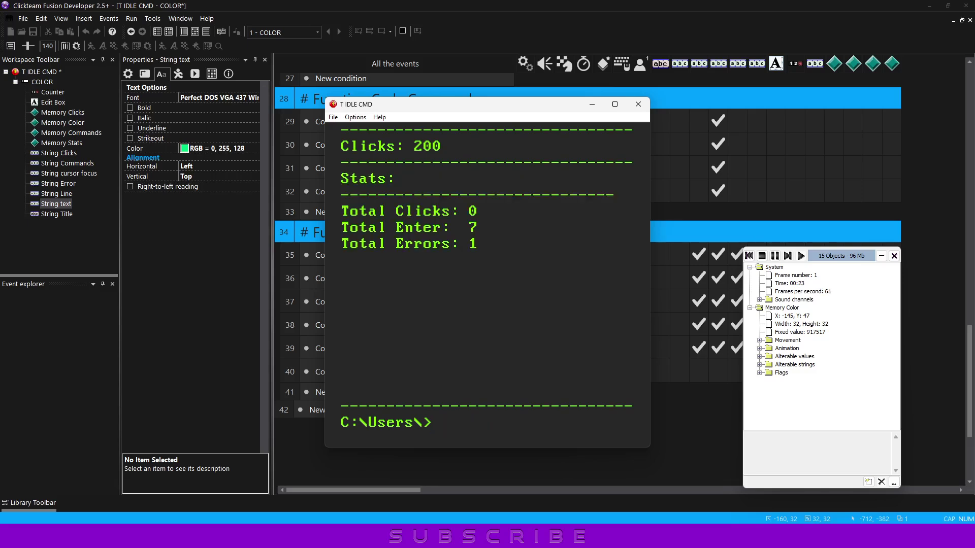
{"action": "type", "text": "or"}
{"action": "key", "text": "Return"}
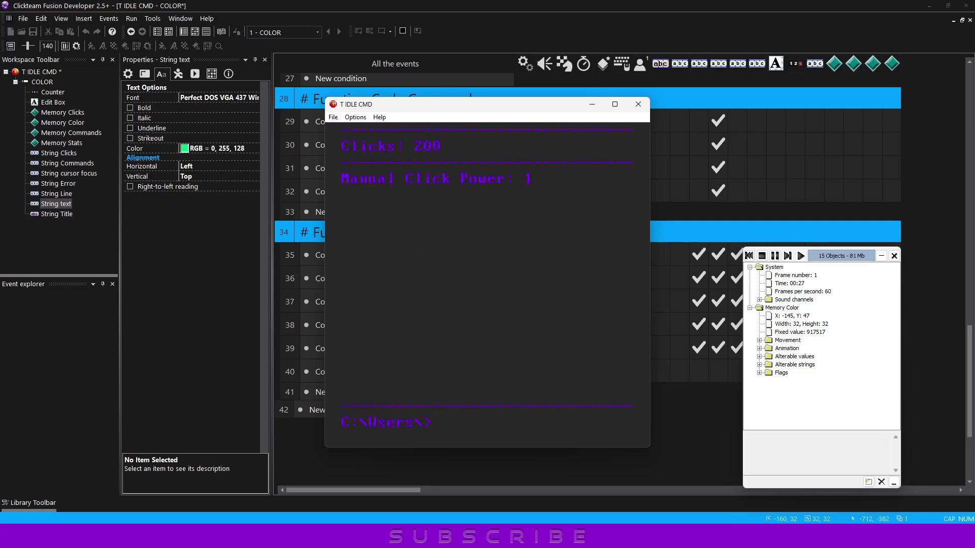
{"action": "type", "text": "r"}
{"action": "key", "text": "Return"}
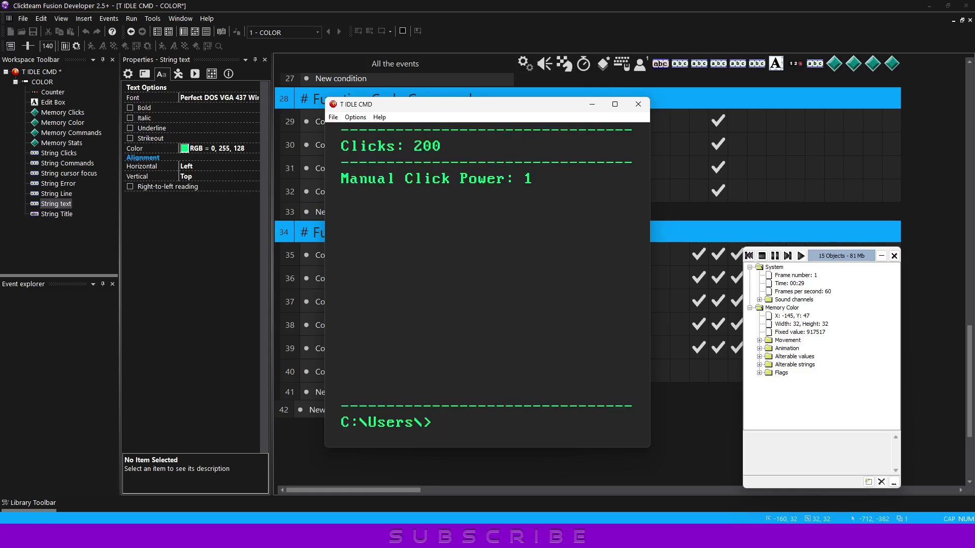
Cycle color to orange and then blue, and type THANK at the console prompt.
{"action": "type", "text": "color"}
{"action": "key", "text": "Return"}
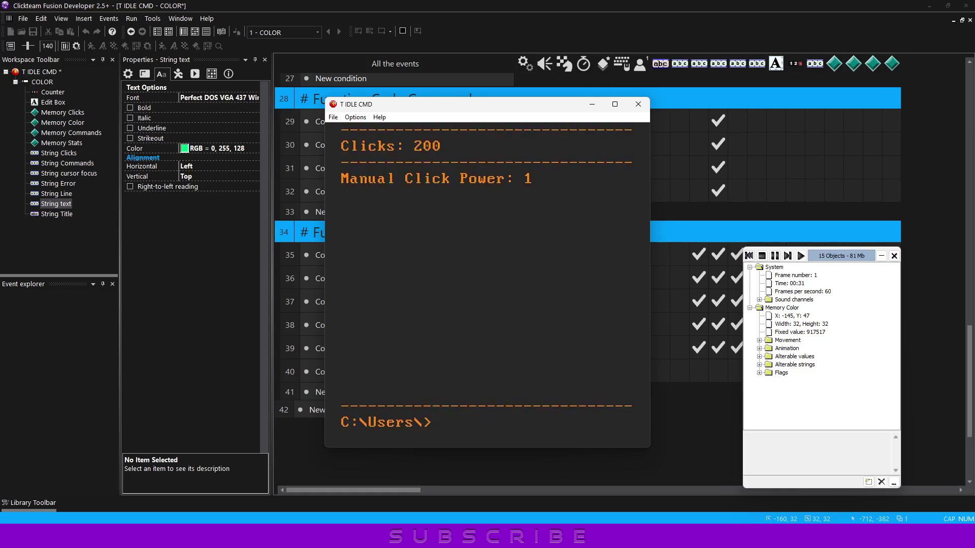
{"action": "type", "text": "color"}
{"action": "key", "text": "Return"}
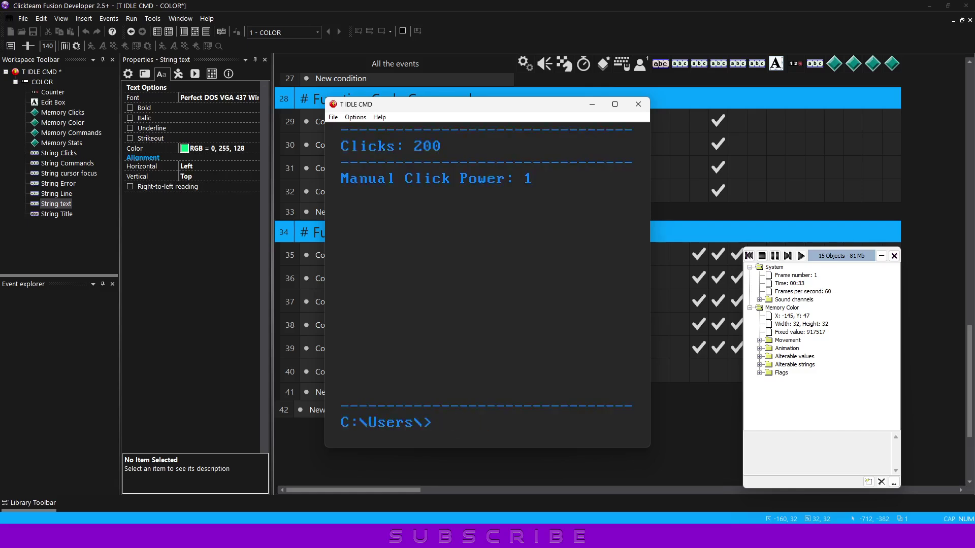
{"action": "type", "text": "THAN"}
{"action": "key", "text": "Return"}
{"action": "type", "text": "THANK"}
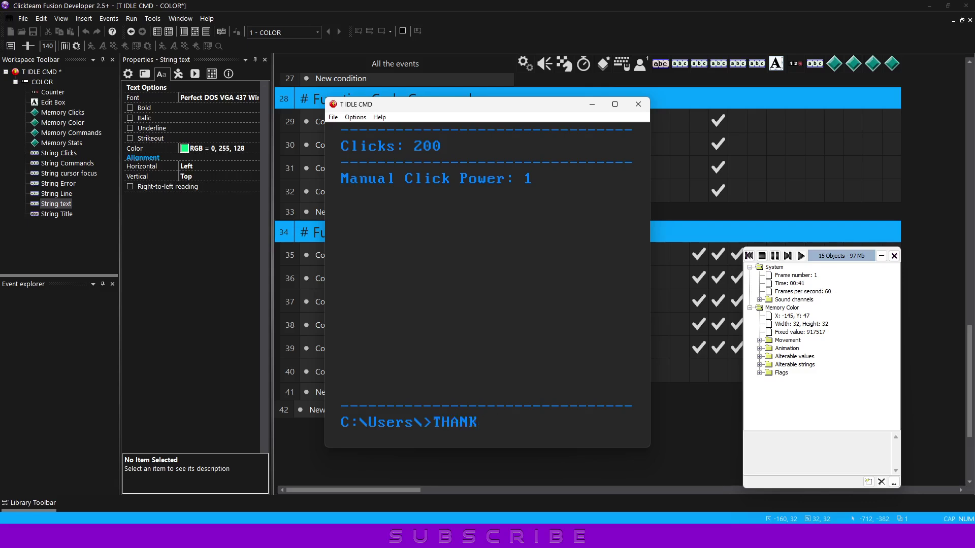